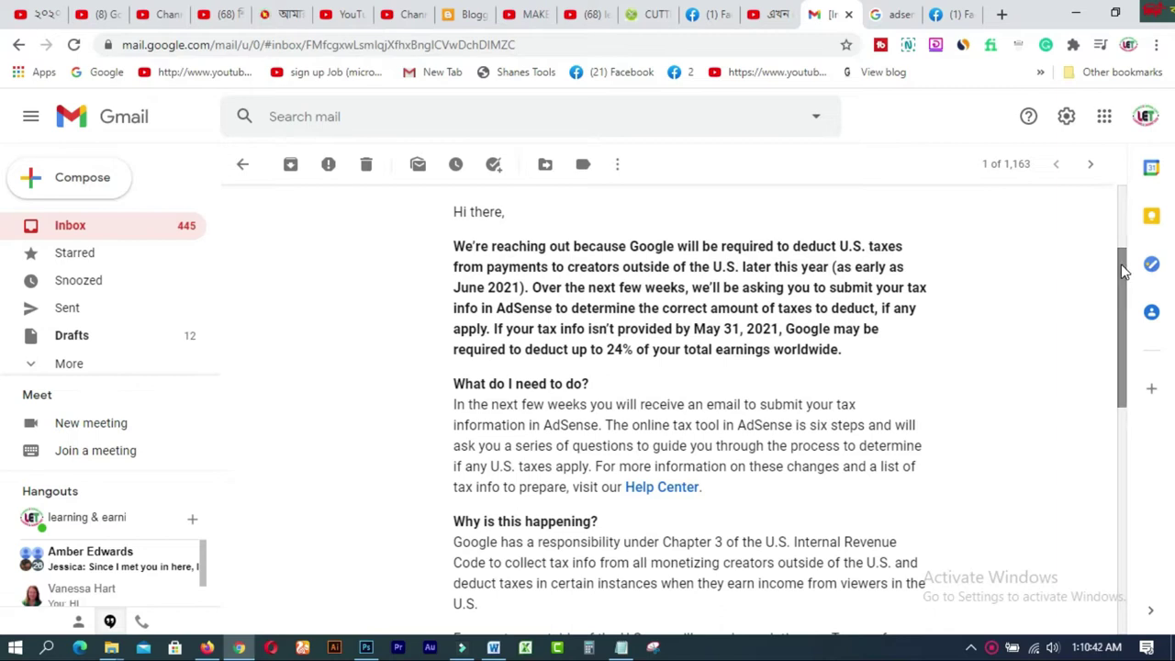
Read the YouTube tax email's sections on U.S. tax deductions, the May 31, 2021 deadline and the impact on earnings.
left_click_drag(455, 246, 890, 246)
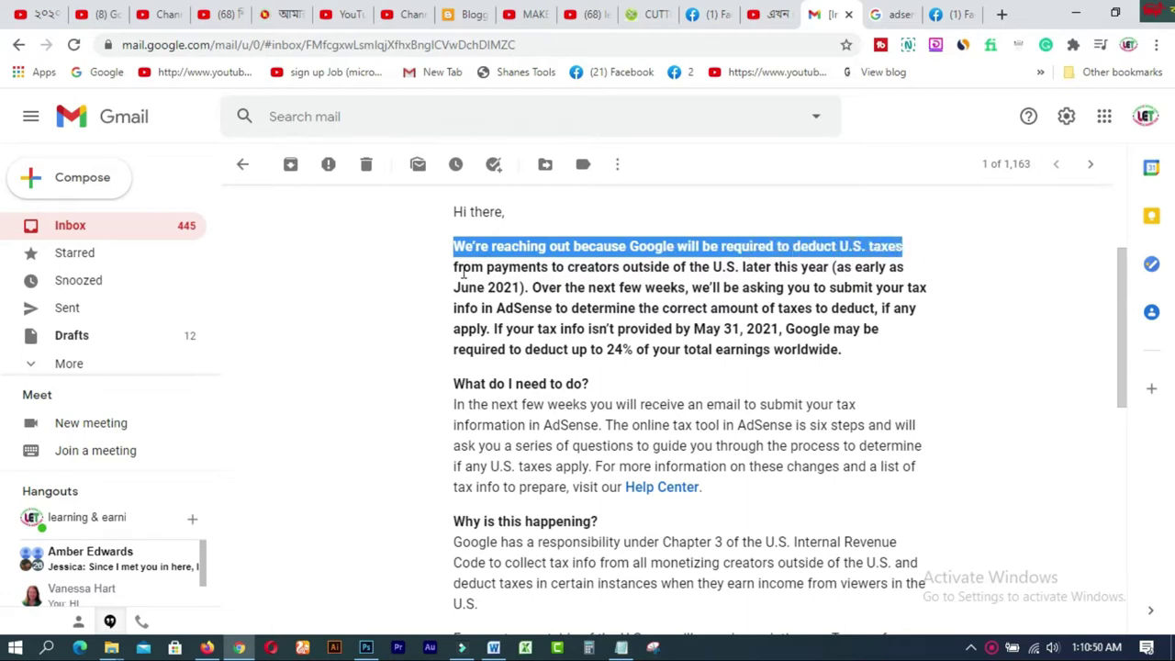
left_click_drag(841, 272, 524, 308)
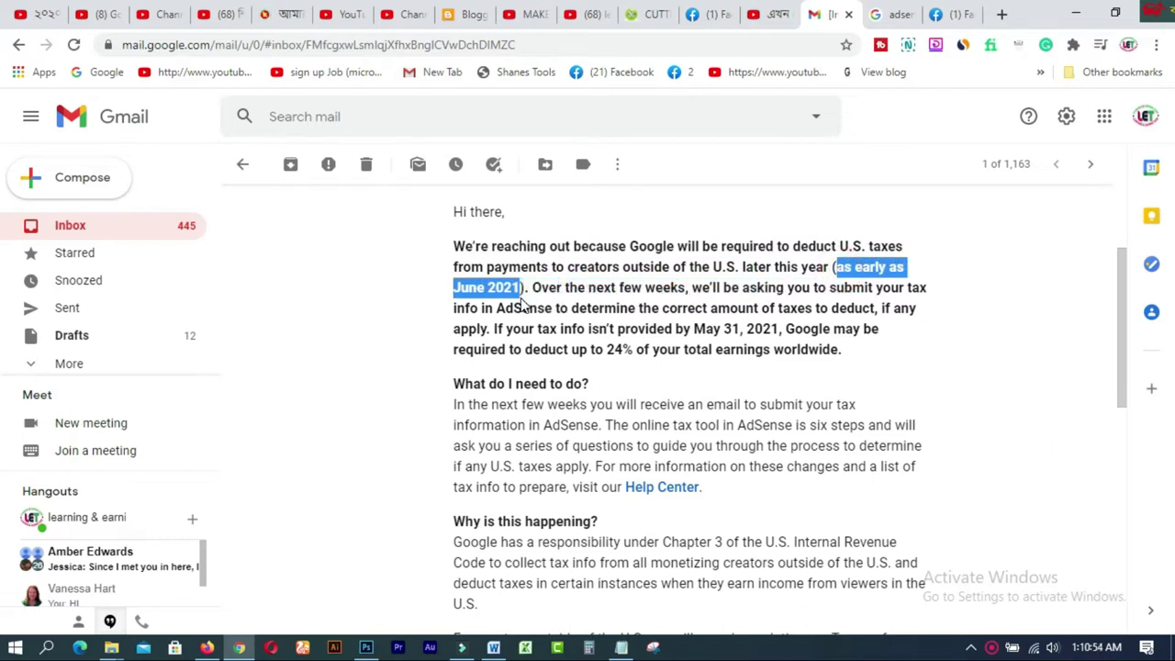
left_click_drag(493, 328, 607, 350)
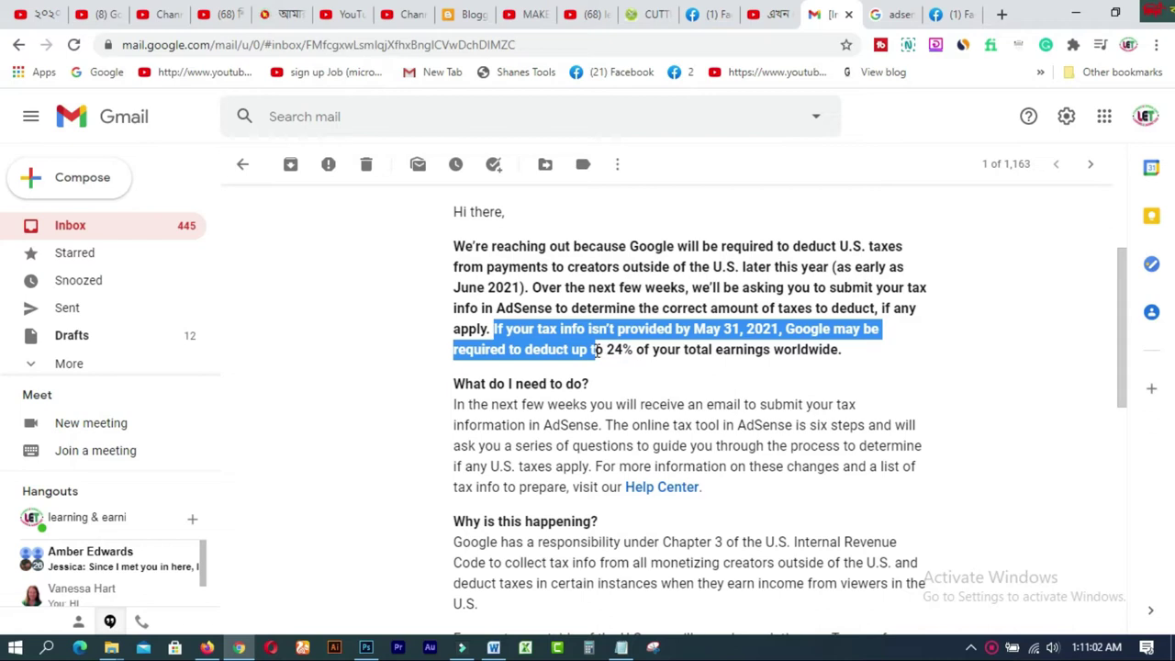
left_click(605, 377)
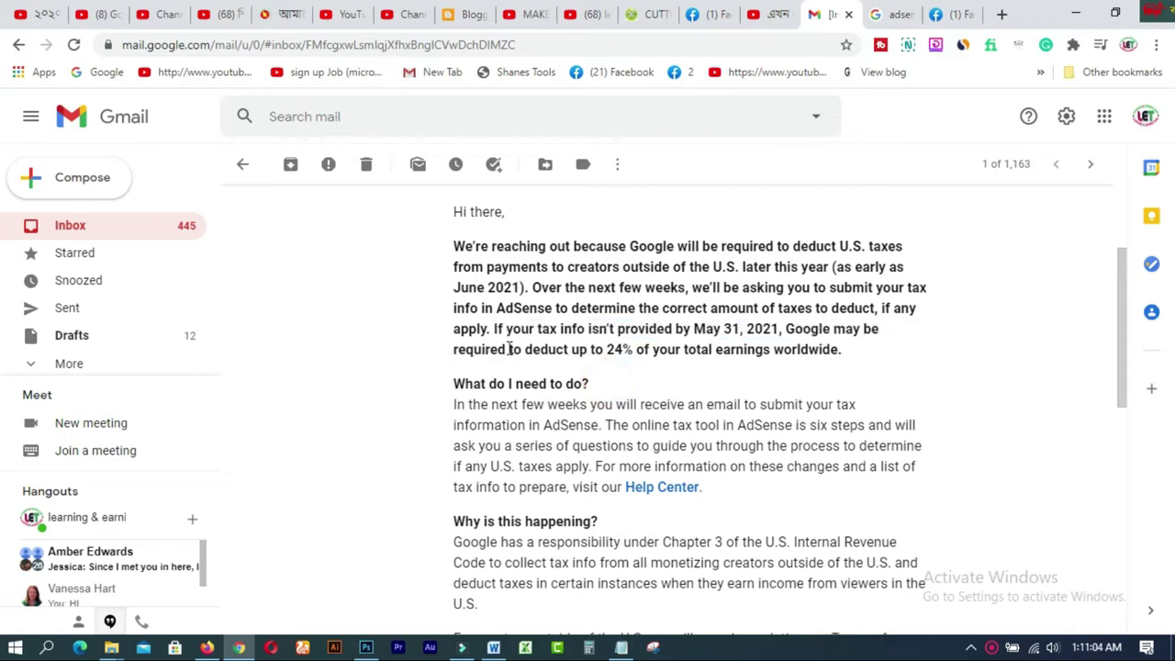
left_click_drag(456, 348, 804, 349)
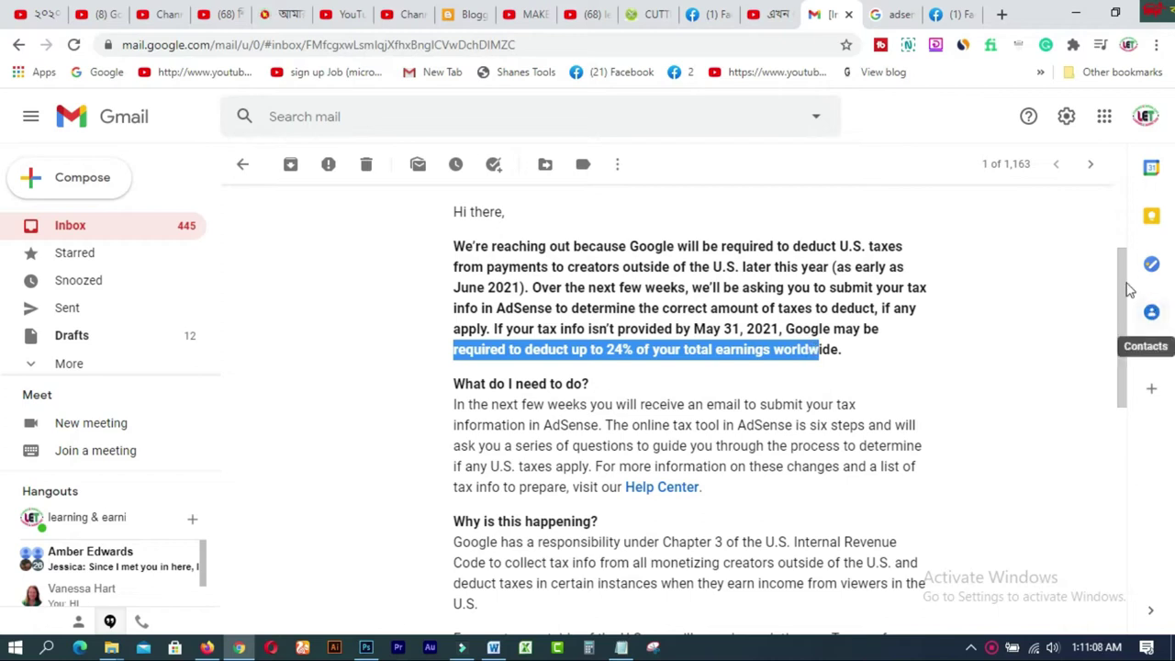
left_click_drag(1122, 262, 1106, 456)
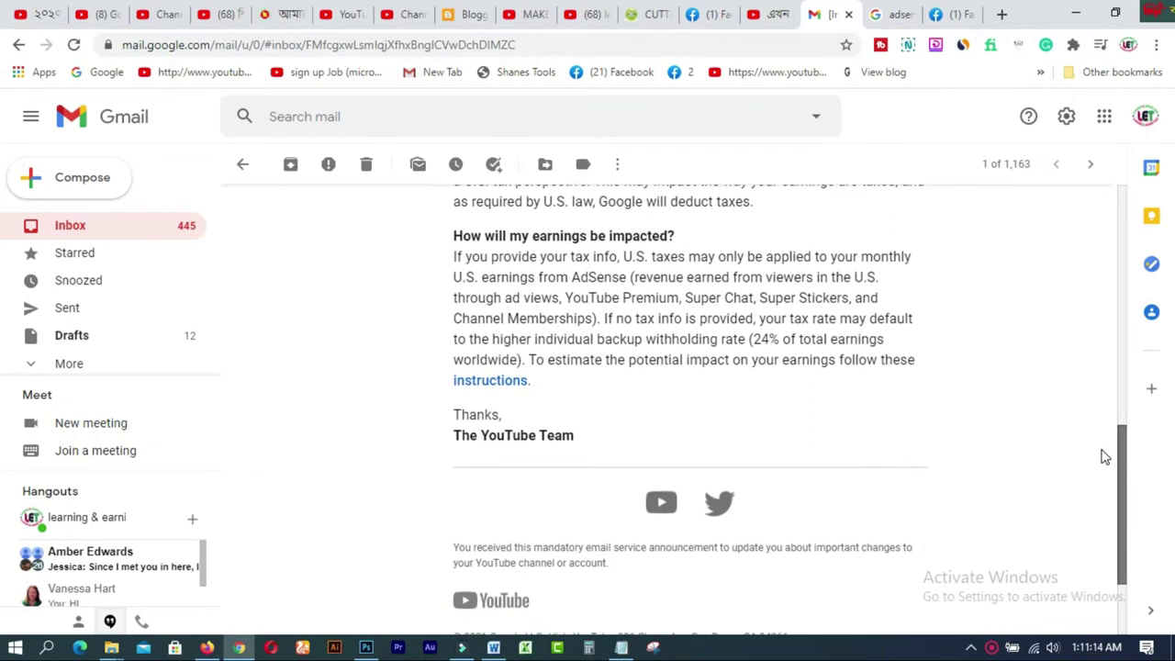
left_click_drag(456, 237, 671, 237)
left_click(725, 241)
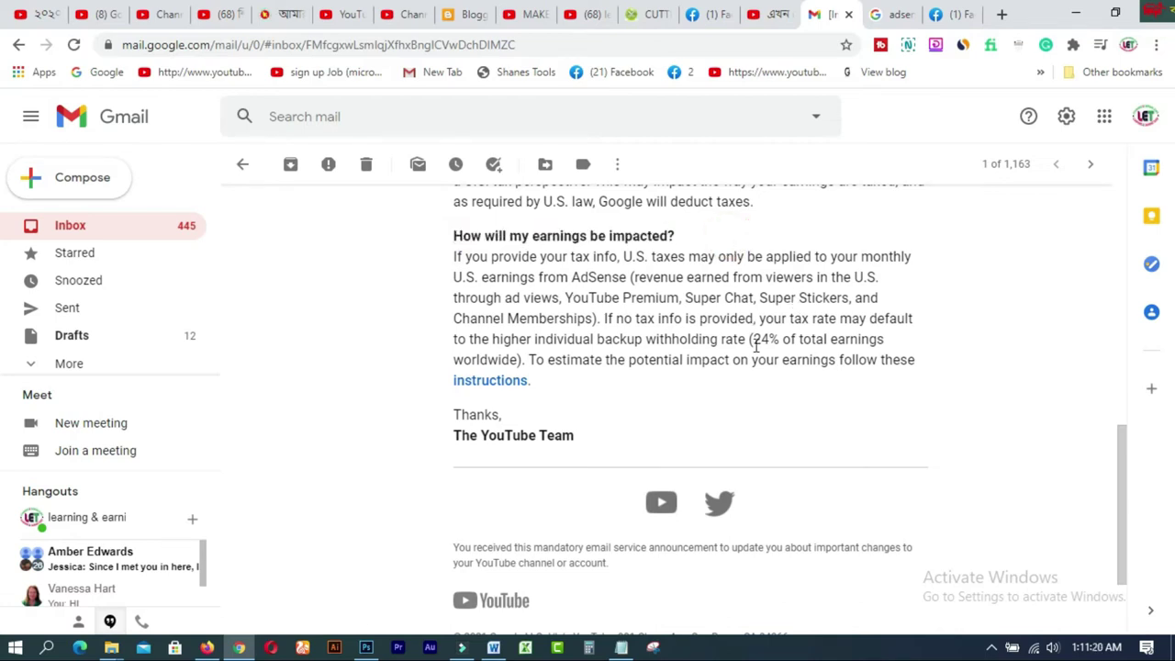
left_click_drag(759, 340, 900, 360)
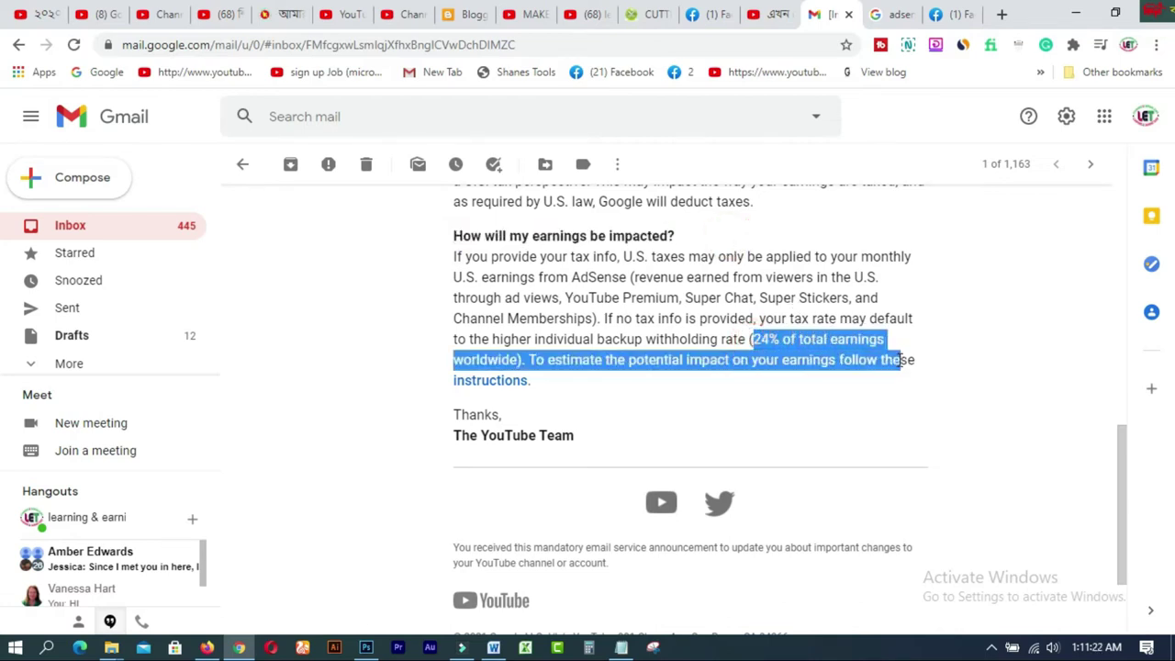
left_click(947, 369)
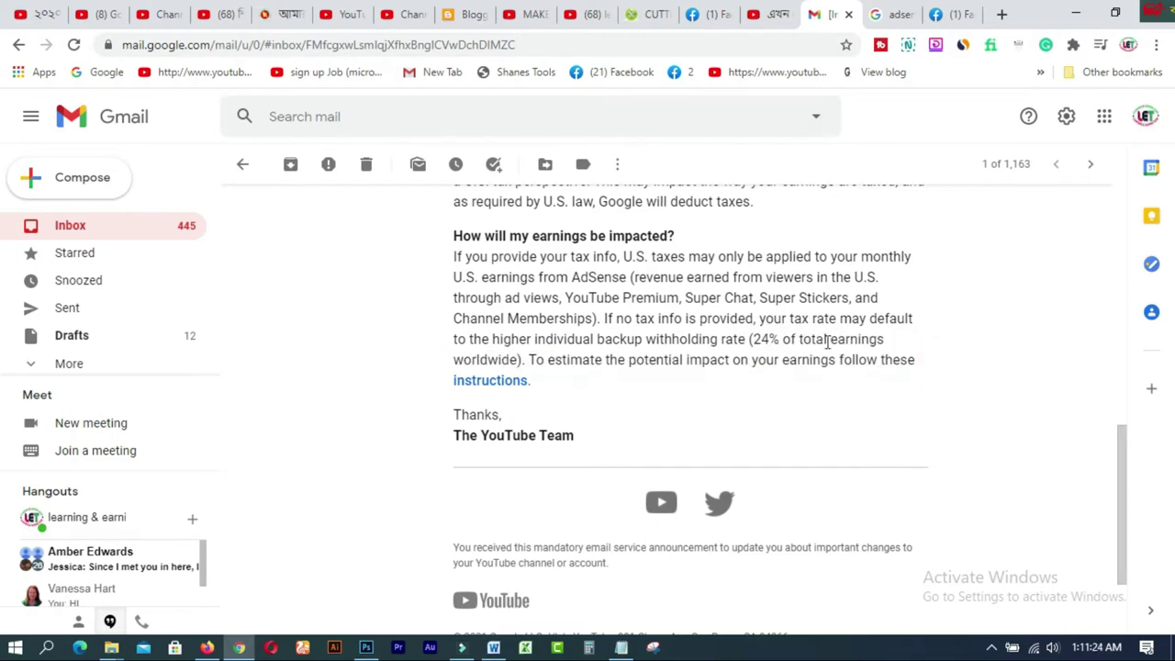
Open the Google AdSense login result from the existing adsense search in a new tab and switch to it.
left_click(891, 15)
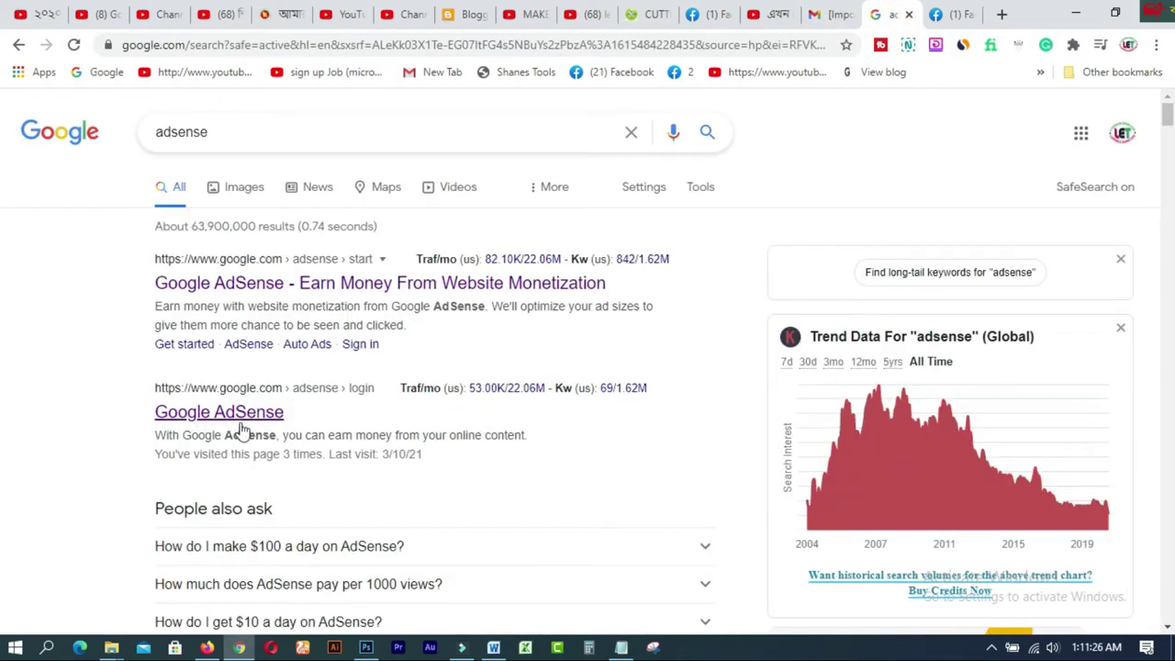
right_click(231, 417)
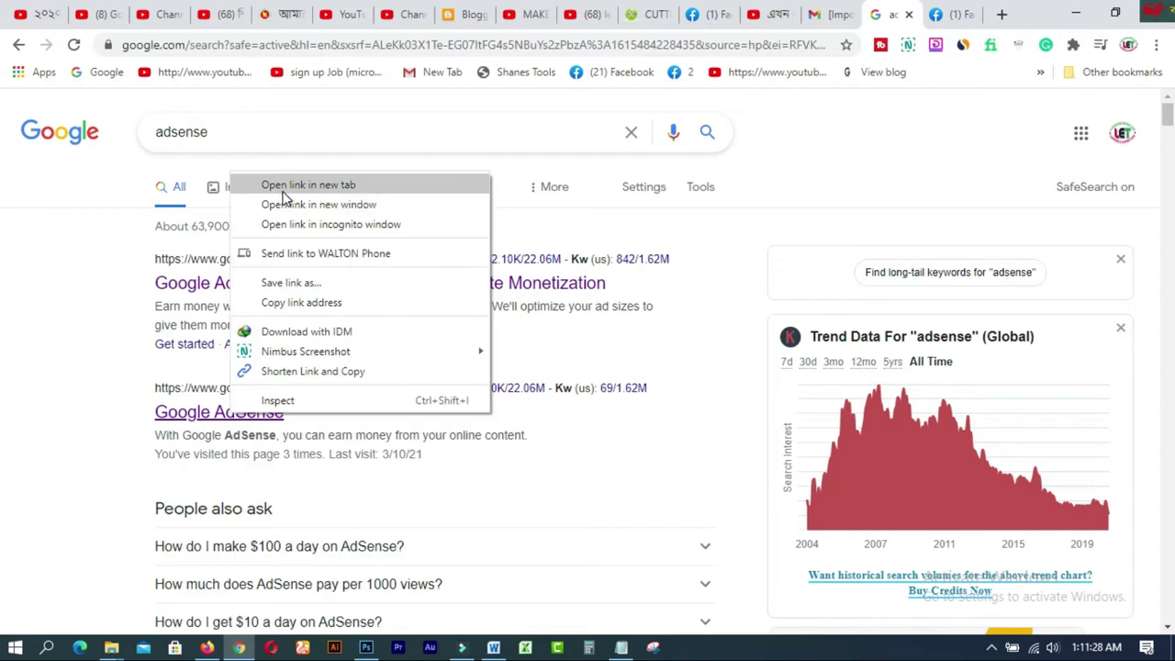
left_click(283, 192)
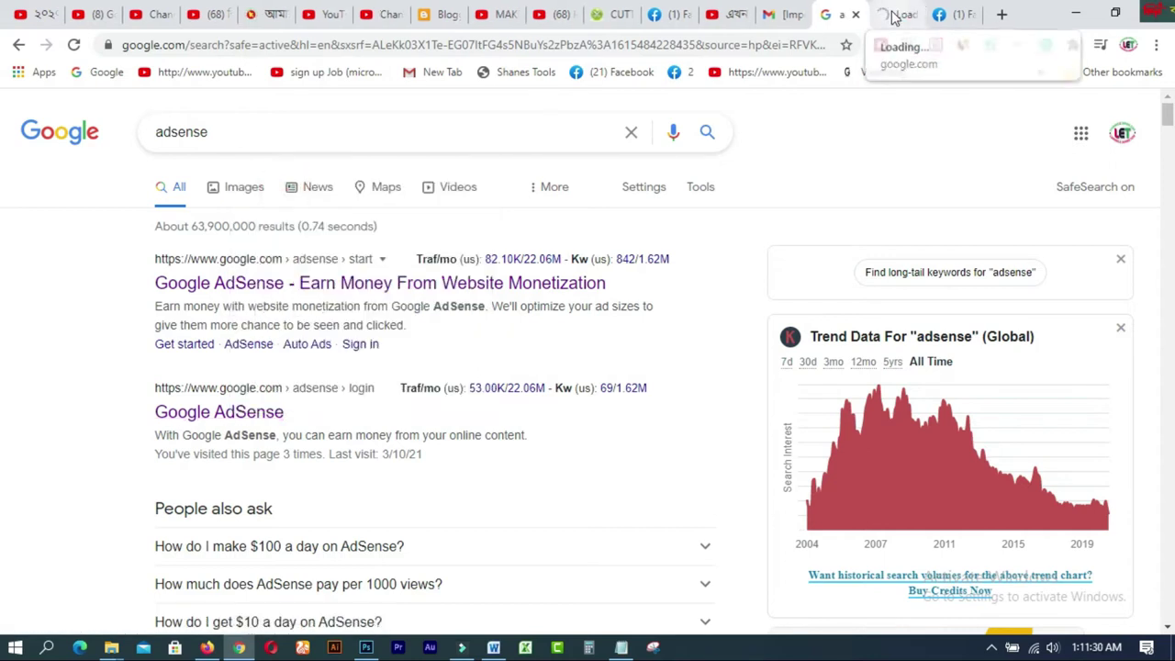
left_click(896, 14)
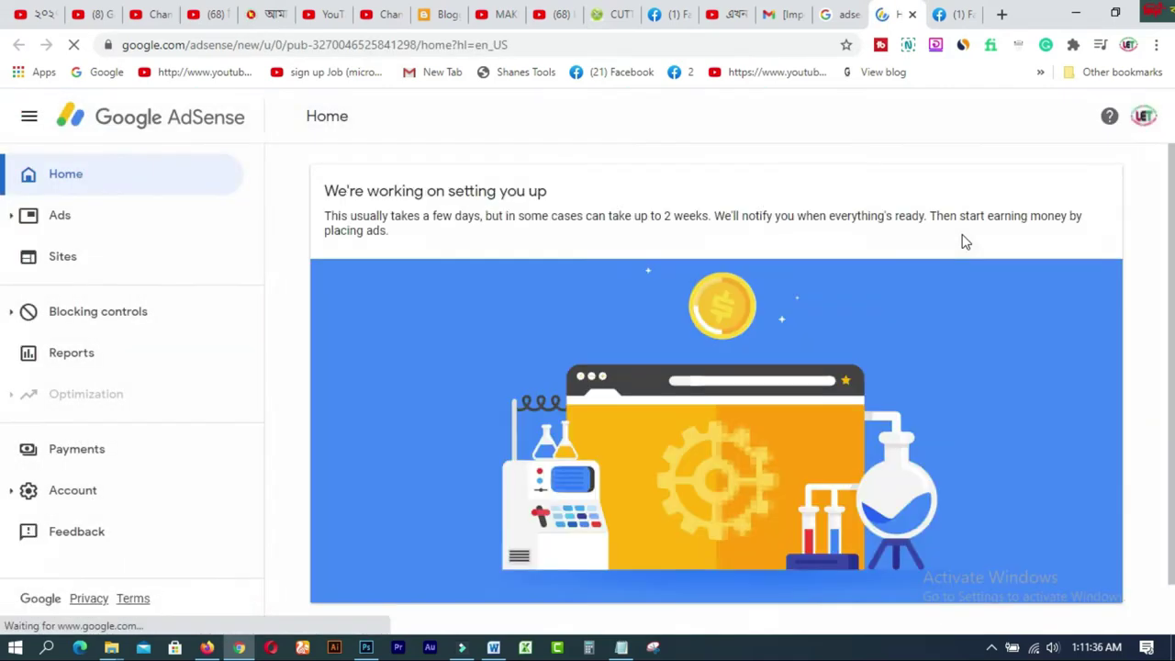
Switch AdSense to the other signed-in account and open the Manage tax info page of its payments.
left_click(1143, 116)
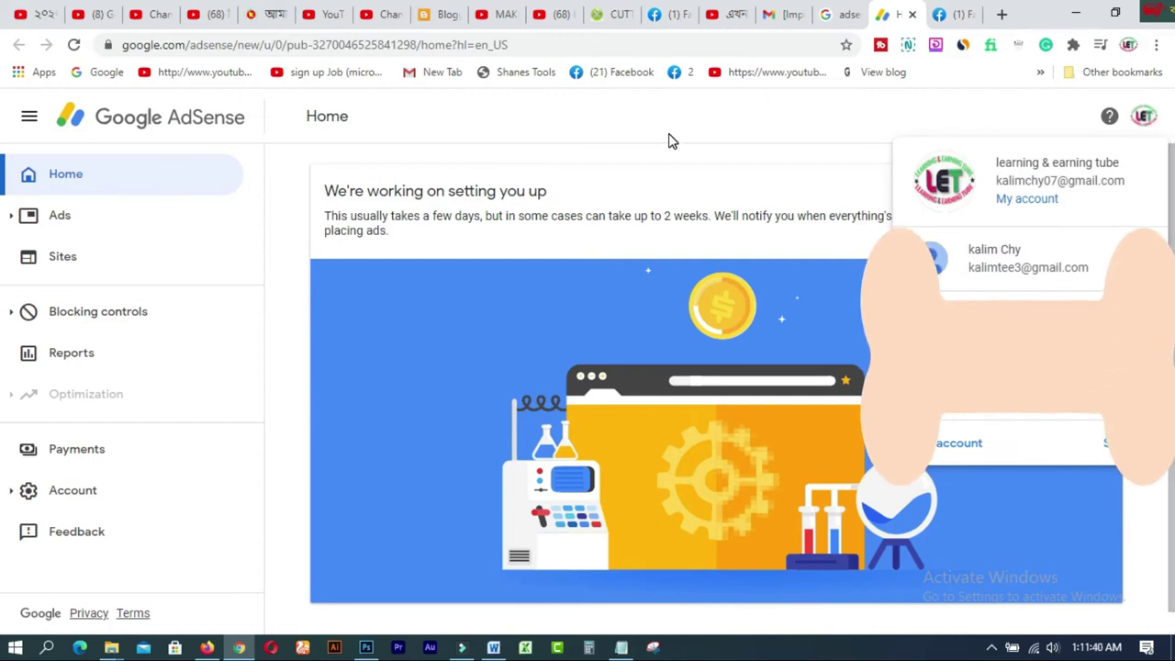
left_click(1010, 258)
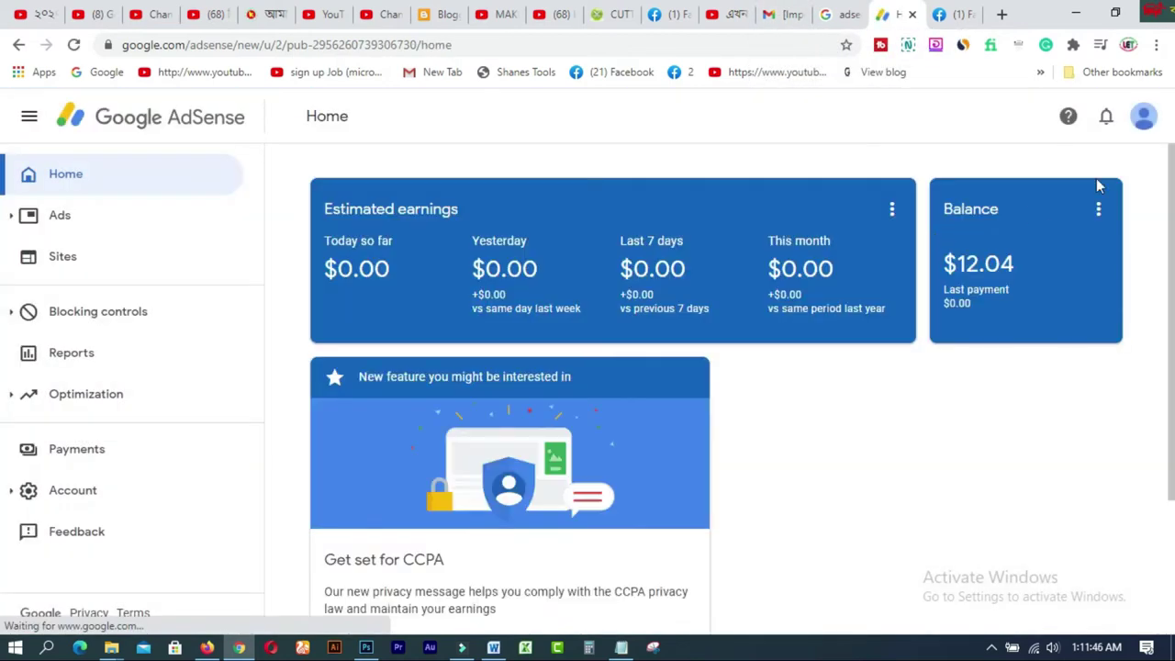
left_click_drag(1172, 158, 1172, 310)
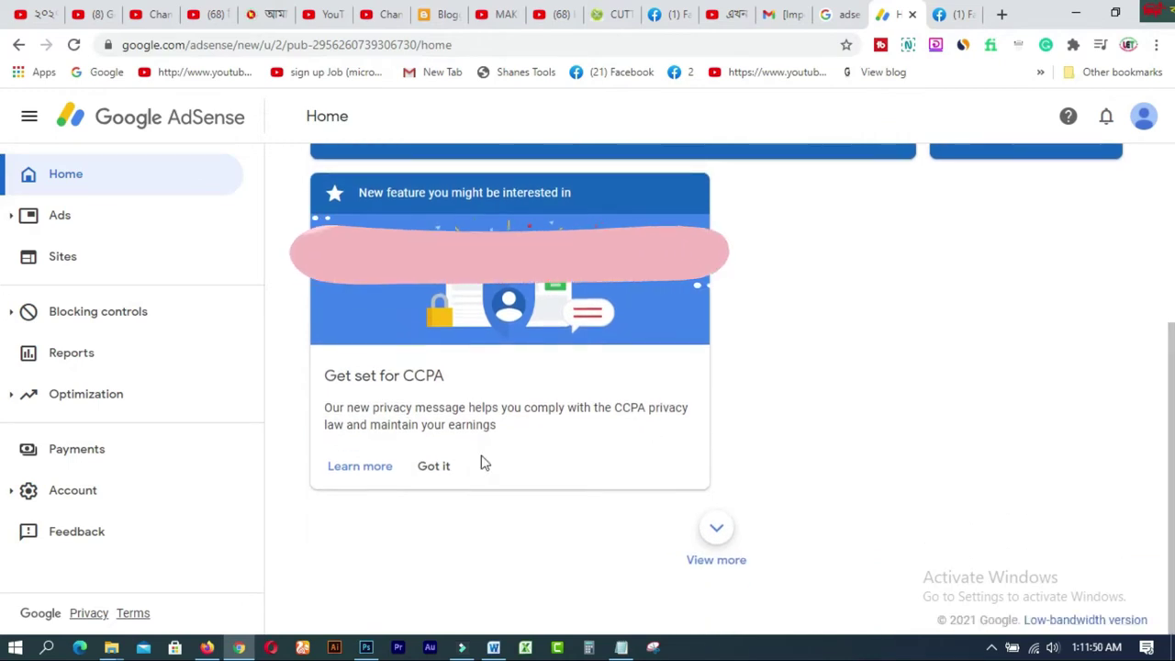
left_click(74, 456)
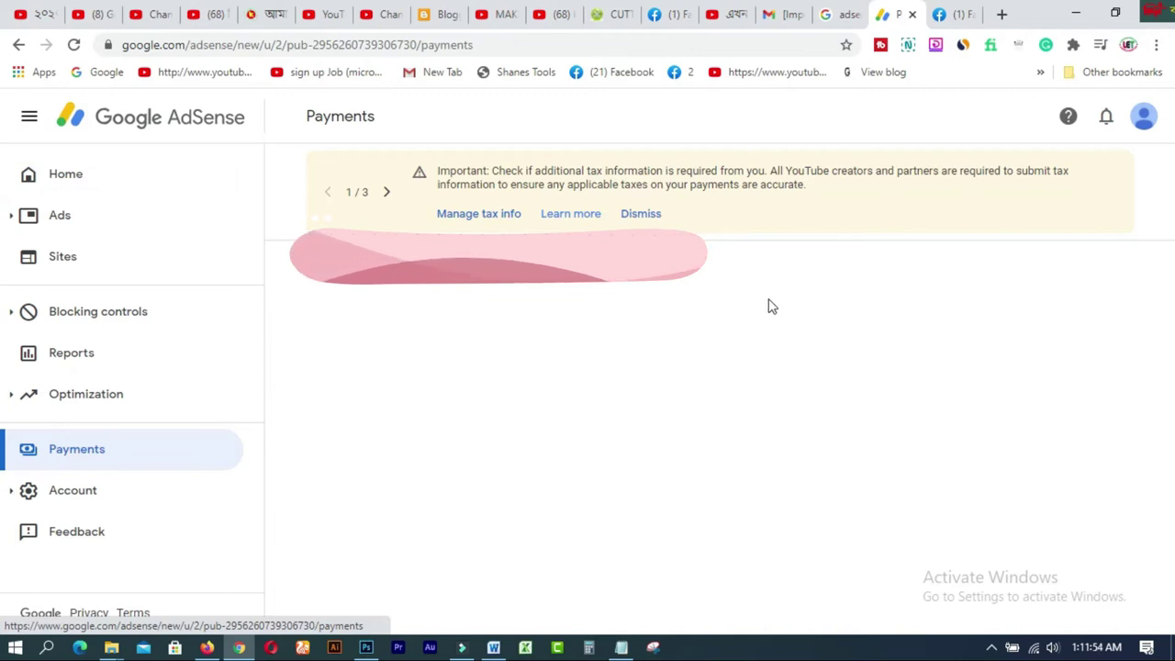
left_click(476, 221)
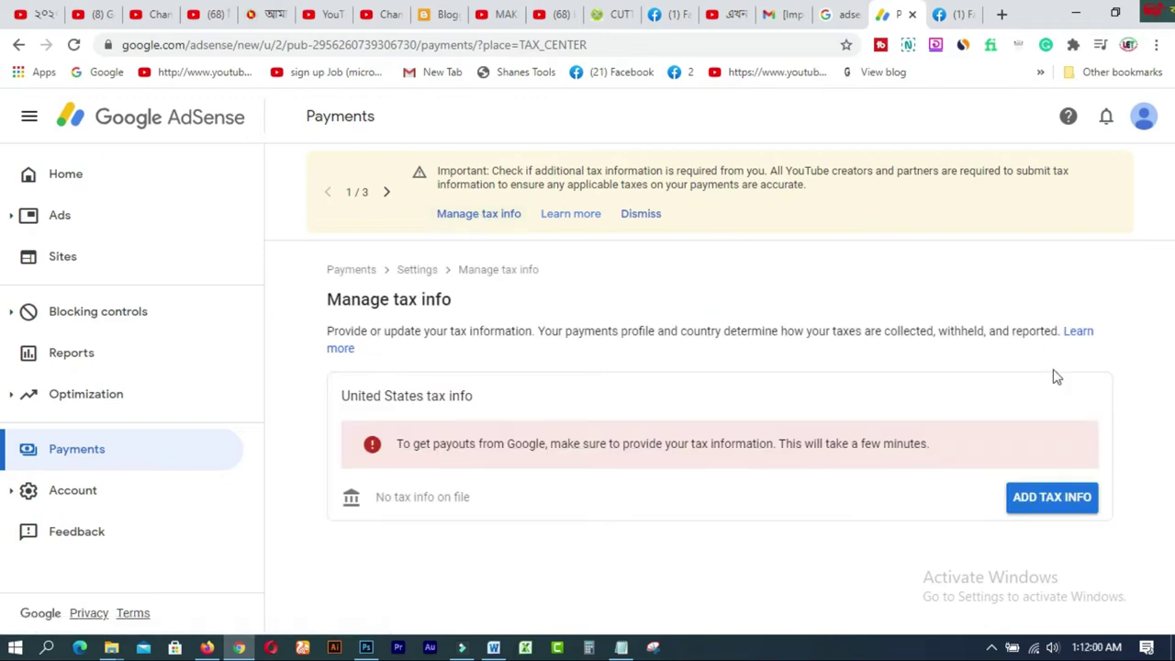
Start adding United States tax info and verify the account's identity with its password.
left_click(1036, 503)
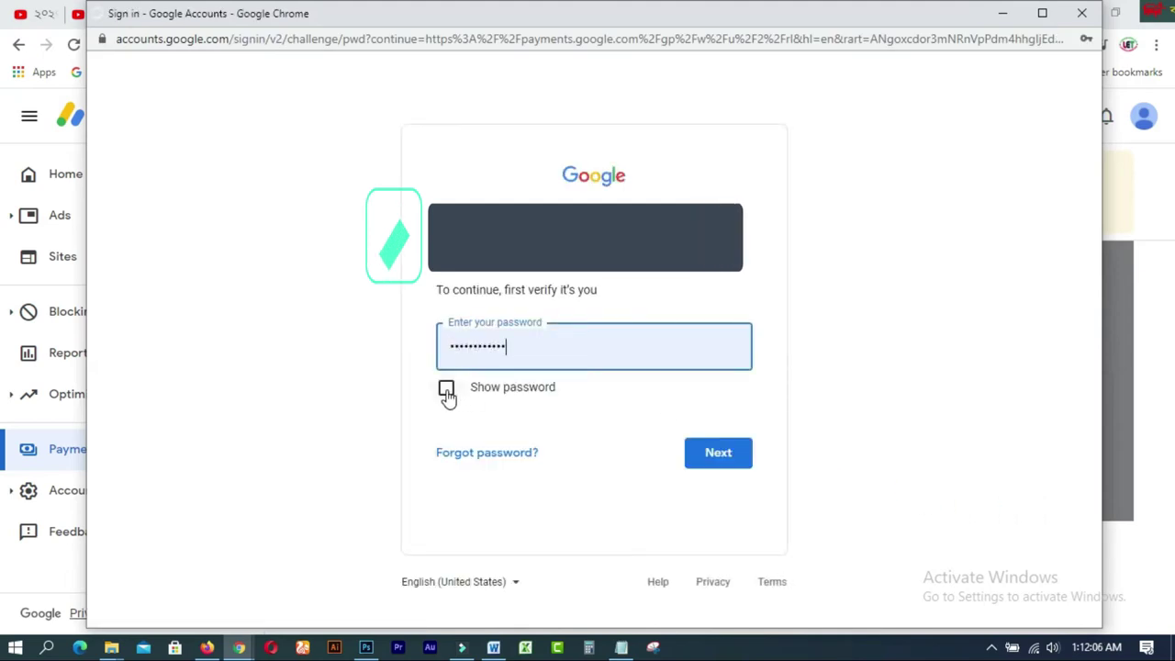
left_click(717, 453)
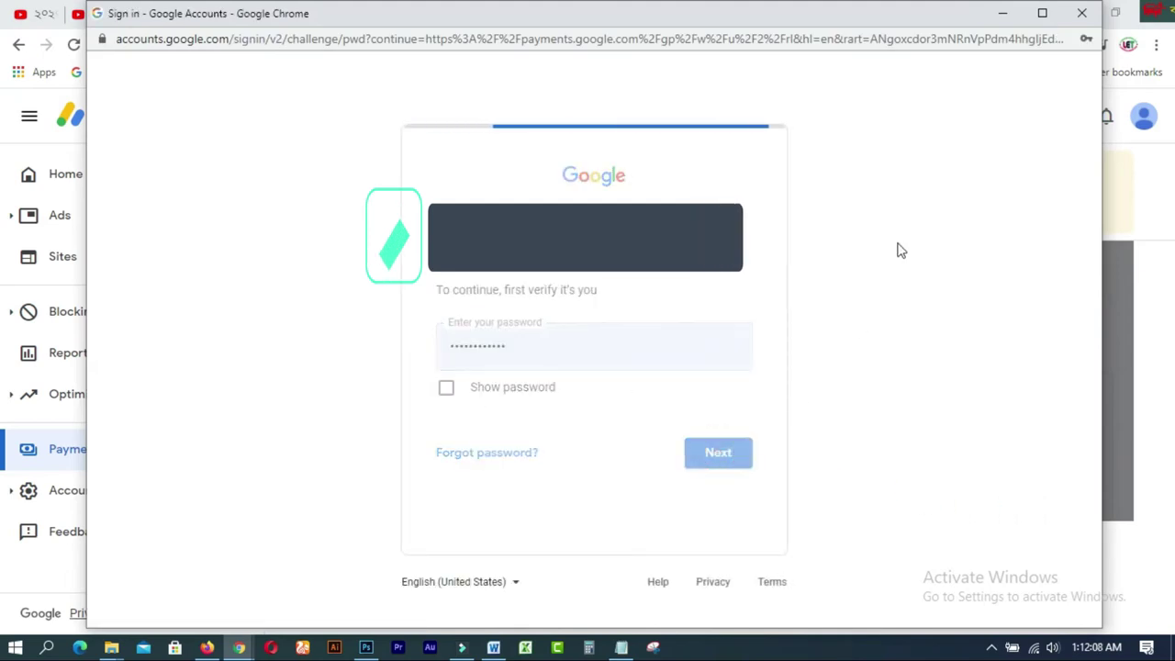
left_click(1007, 20)
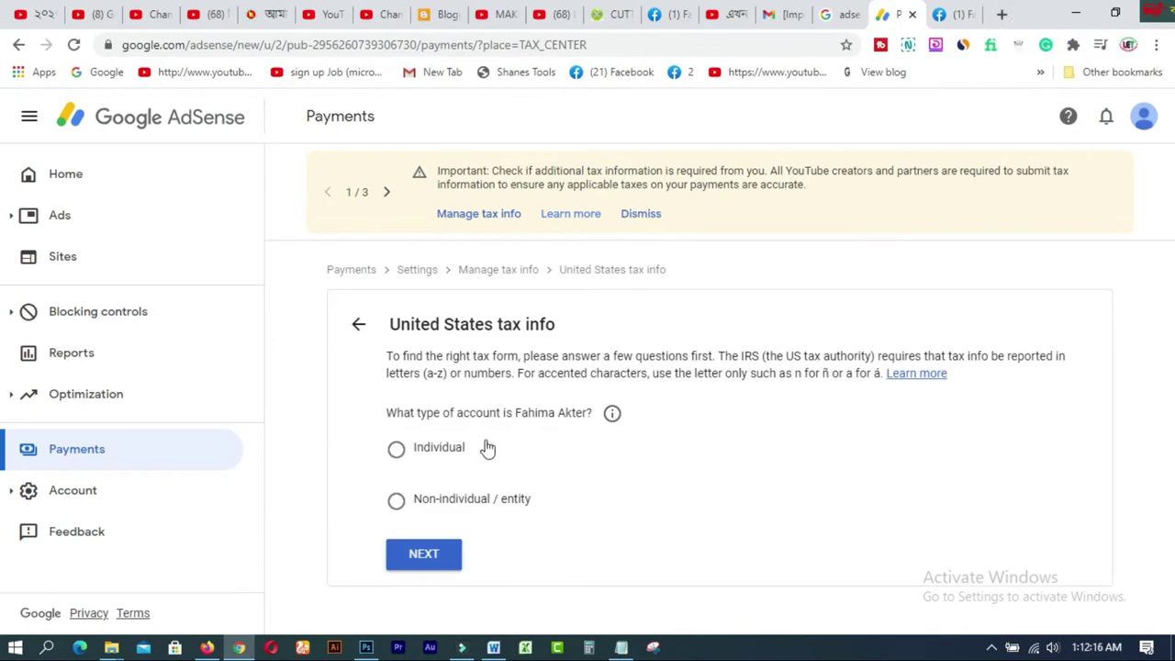
Set the account type to Individual in the United States tax info form and continue.
left_click_drag(387, 358, 855, 393)
left_click(856, 452)
left_click(397, 459)
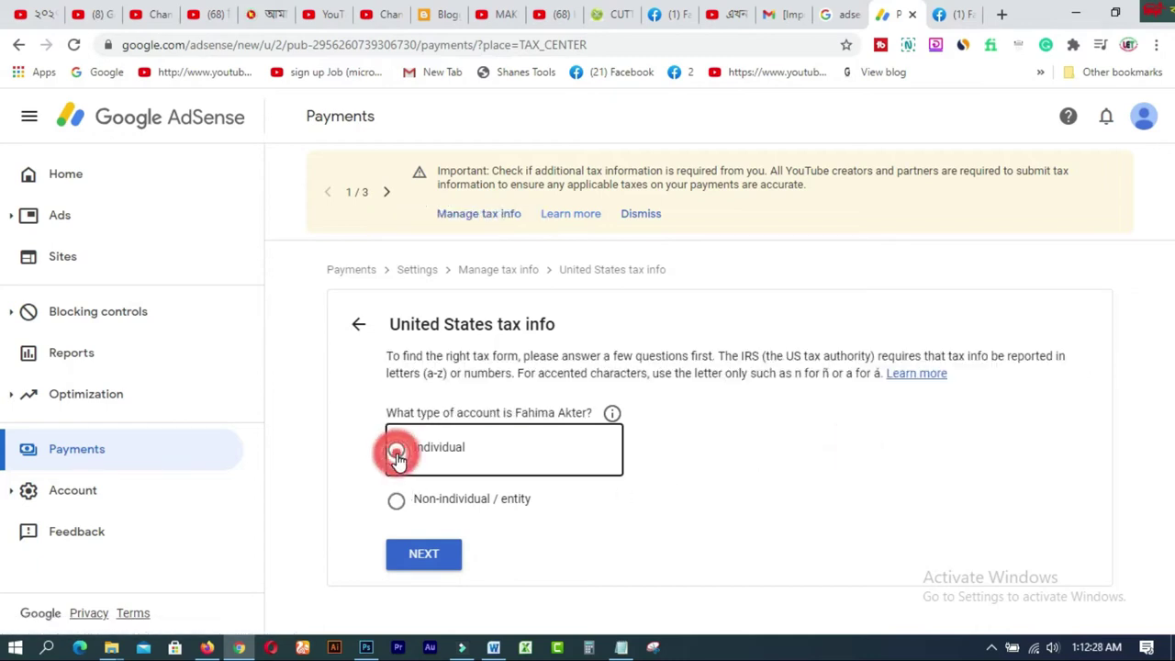
left_click(425, 557)
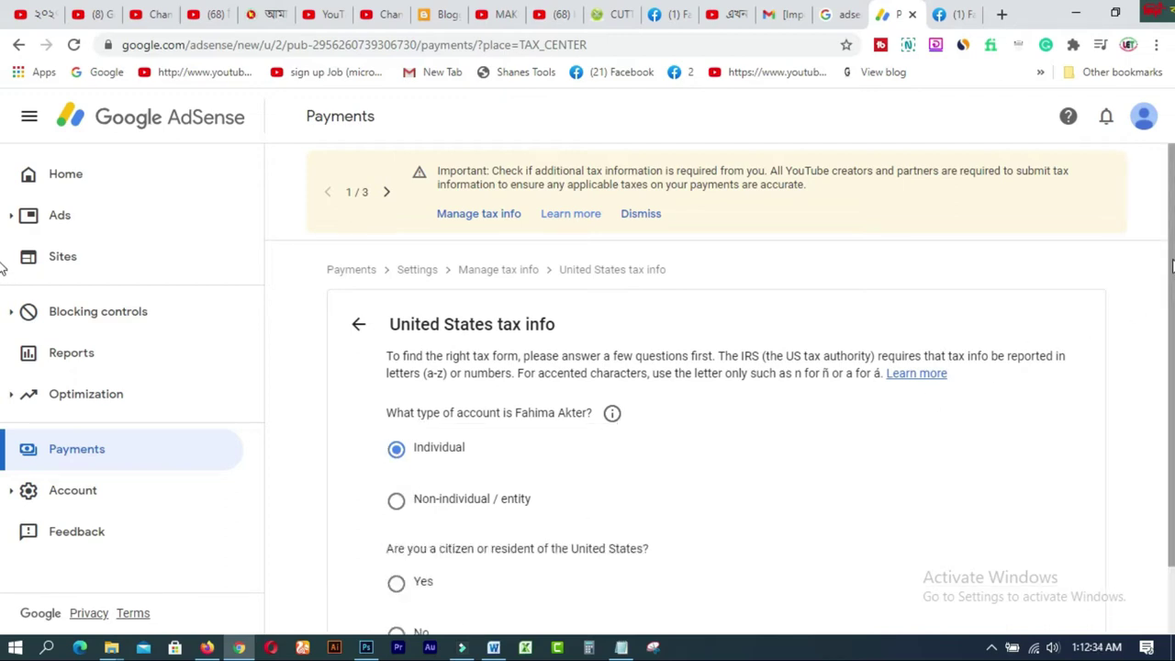
Answer No to the question about United States citizenship or residency and continue.
left_click_drag(1173, 266, 1171, 338)
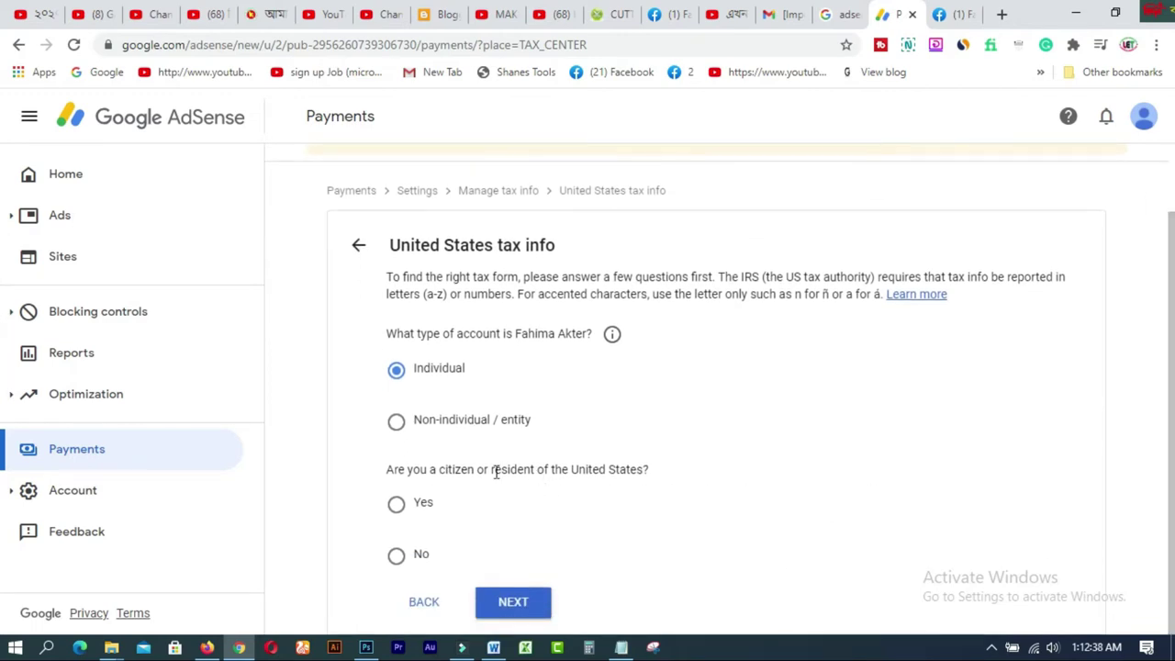
left_click_drag(495, 472, 647, 471)
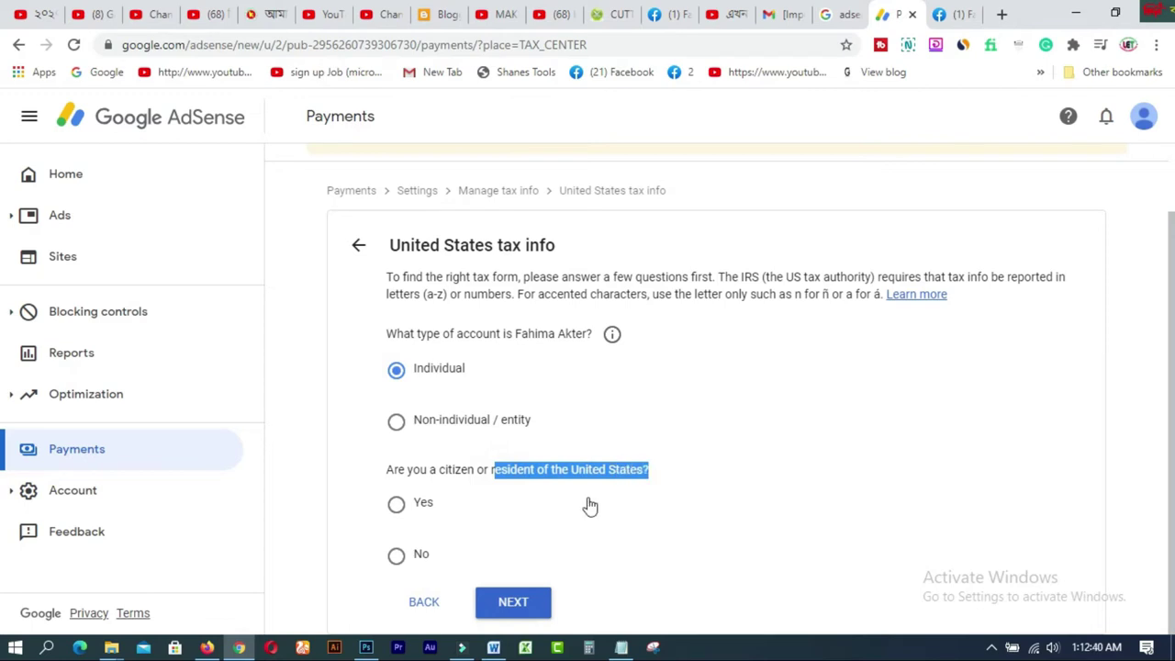
left_click(398, 558)
left_click(512, 604)
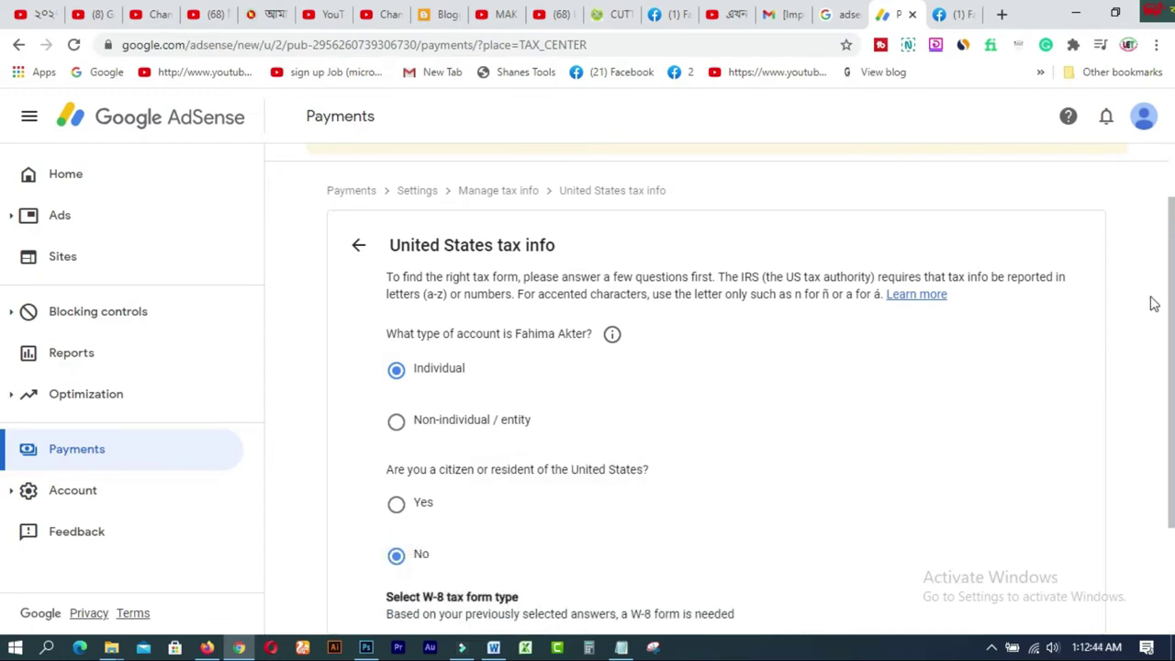
Choose W-8BEN as the W-8 tax form type and start the form.
left_click_drag(1166, 310, 1171, 397)
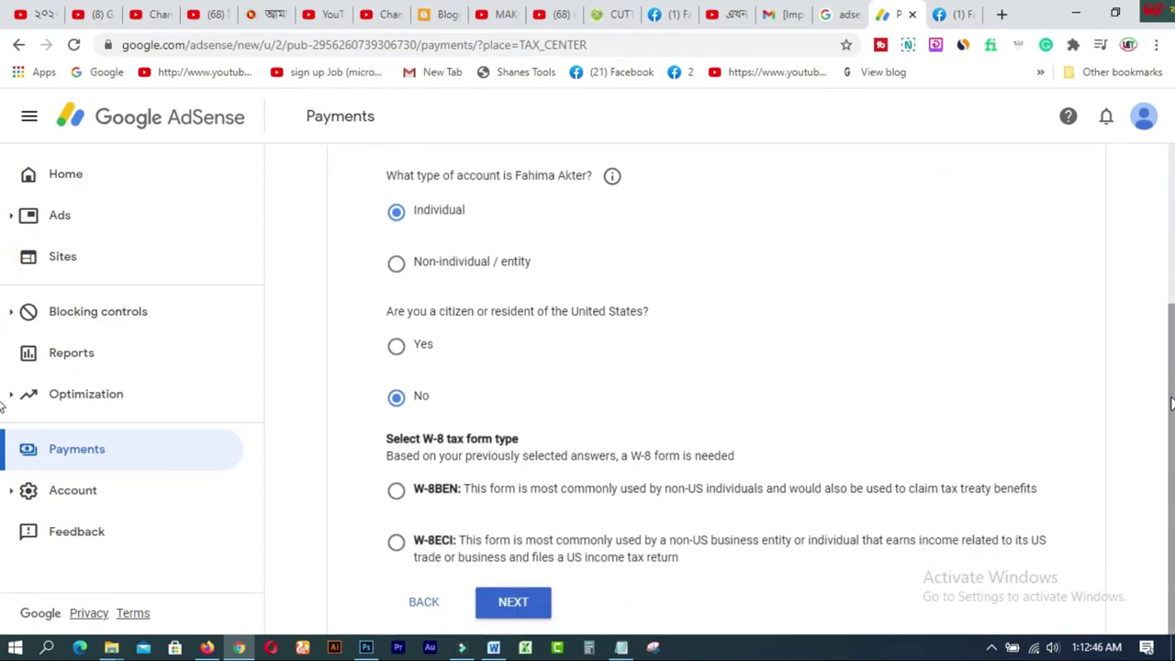
left_click(988, 394)
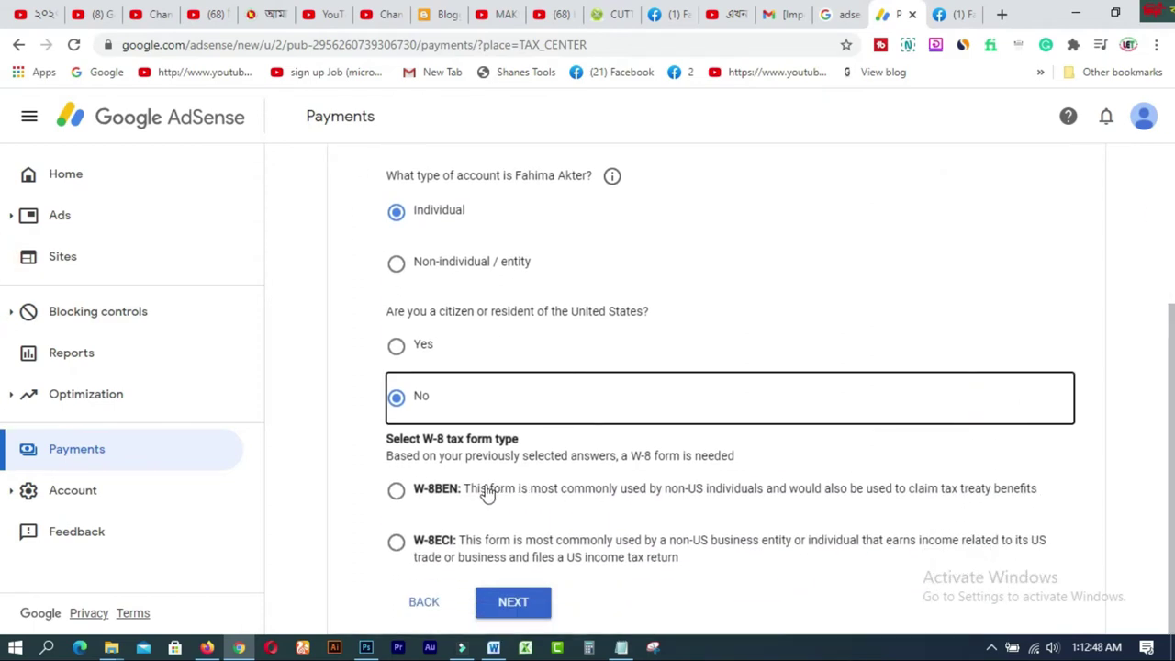
left_click_drag(390, 461, 724, 455)
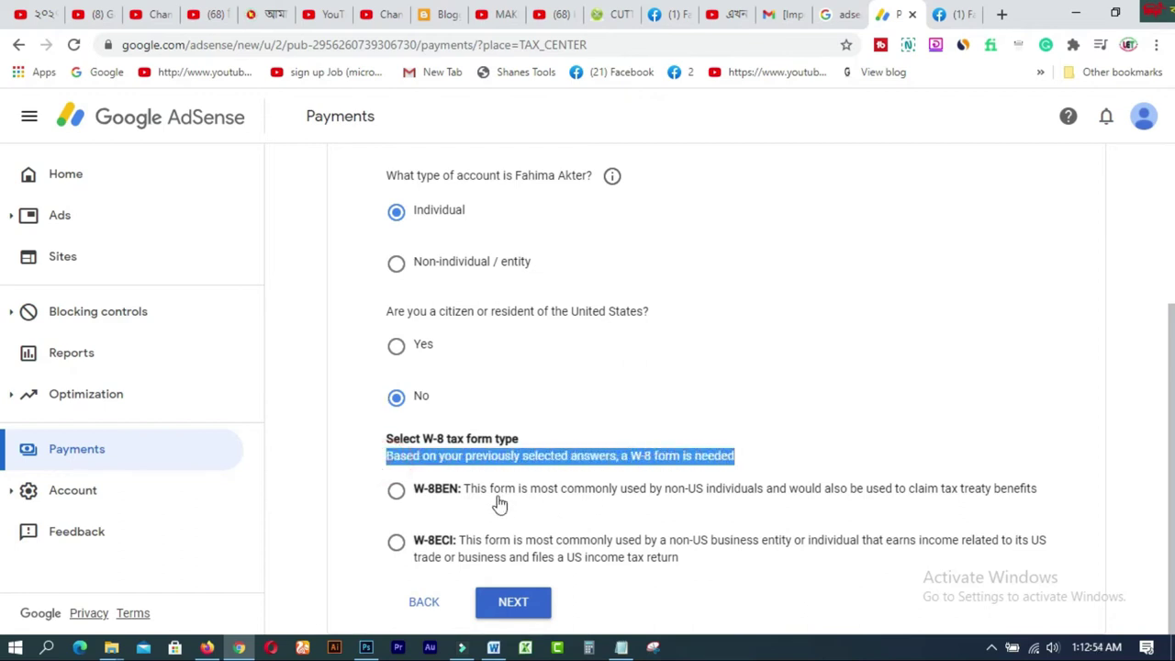
left_click_drag(464, 491, 1047, 499)
left_click(1047, 498)
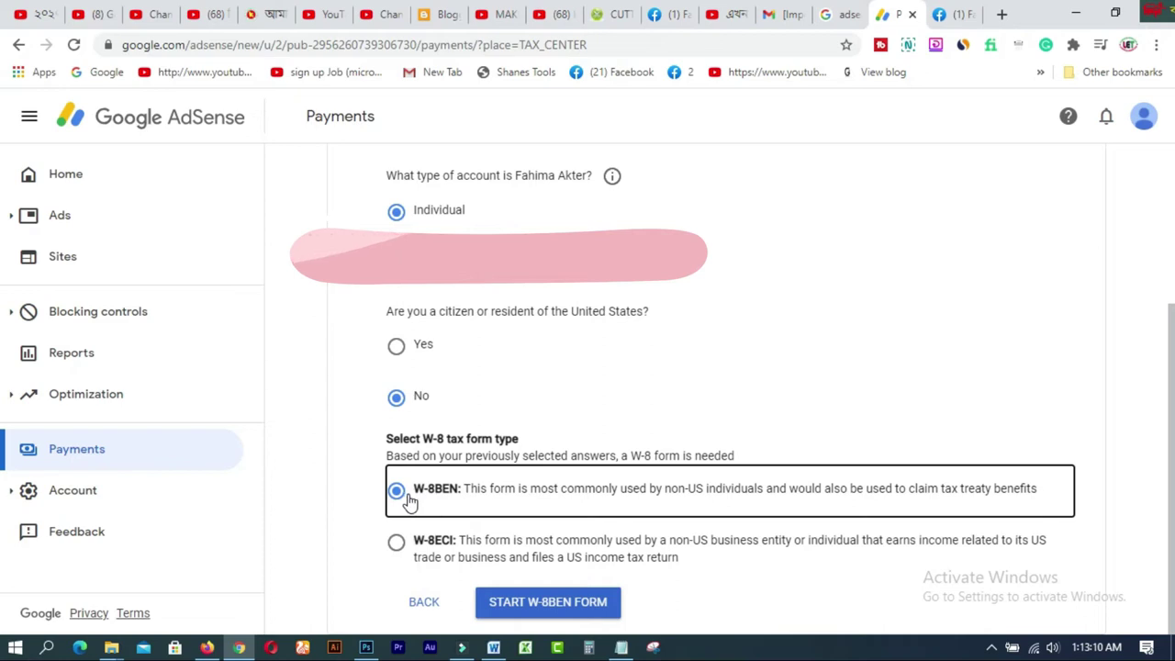
left_click(567, 607)
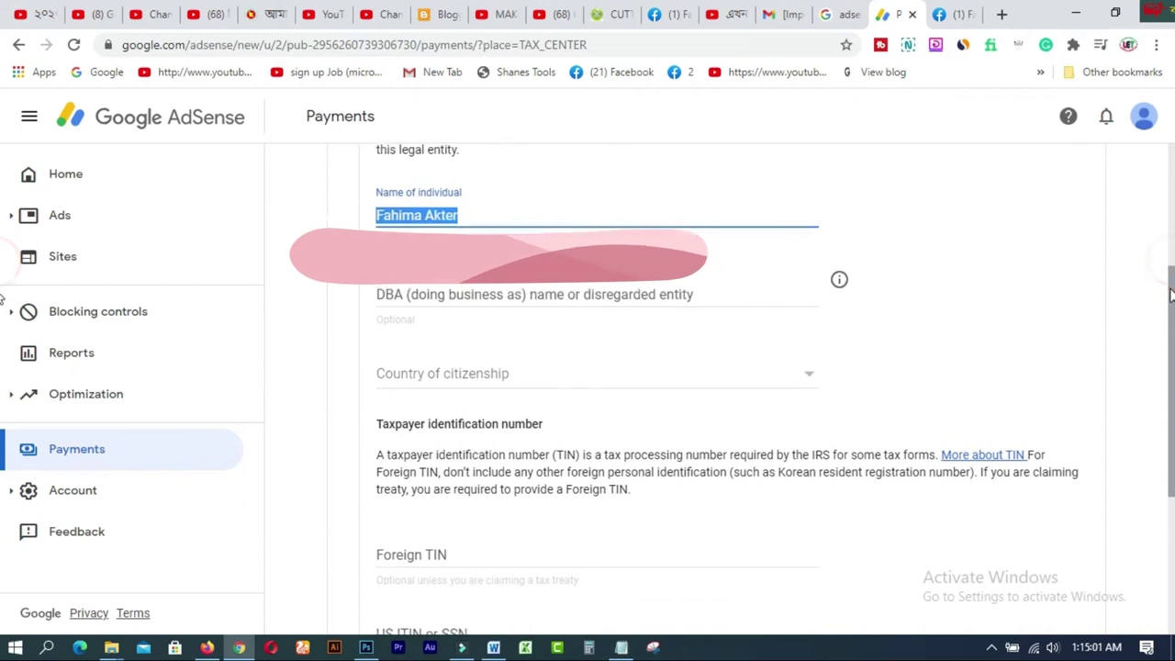
Set the country of citizenship to Bangladesh in the W-8BEN form.
scroll(1042, 304, "down", 1)
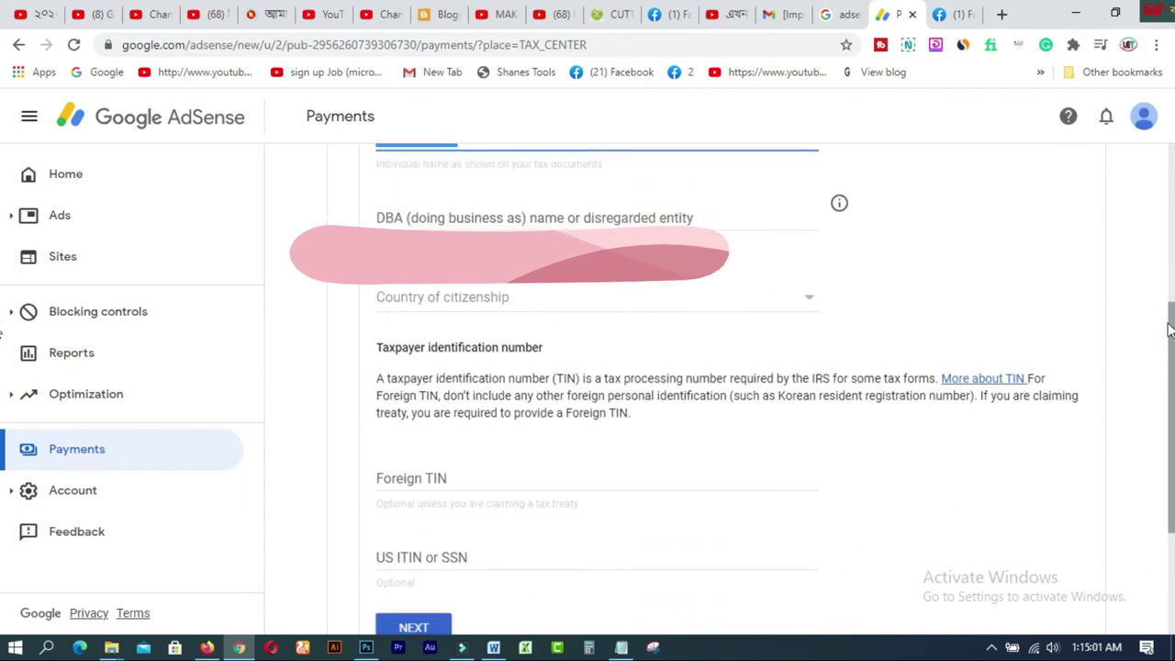
left_click(811, 285)
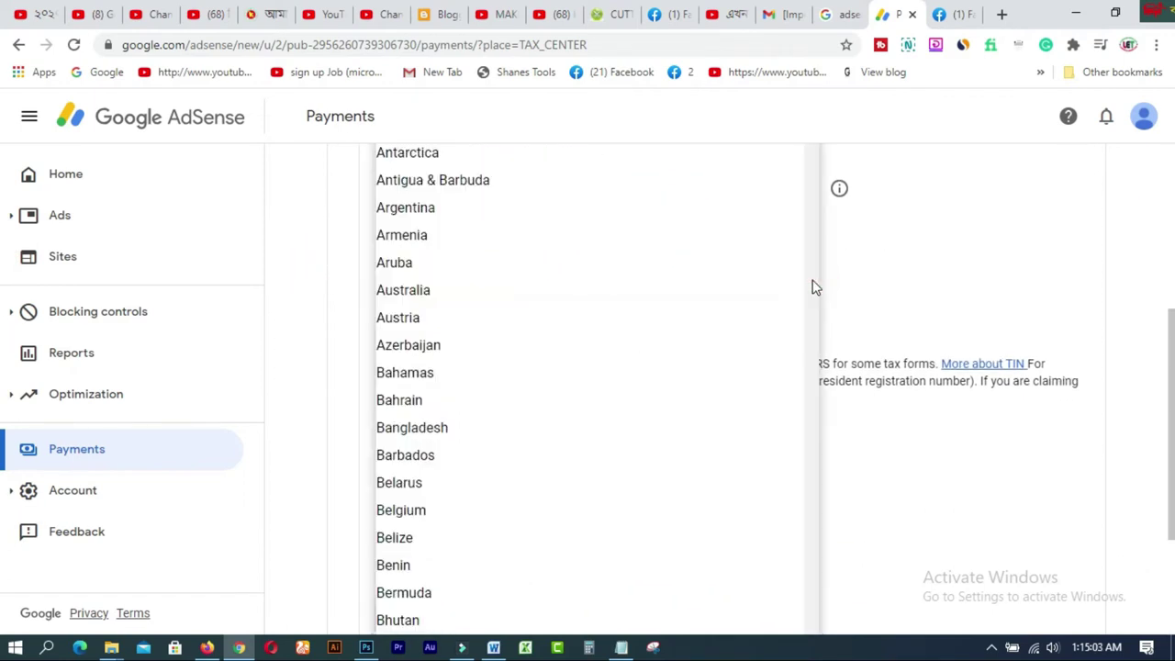
left_click(462, 428)
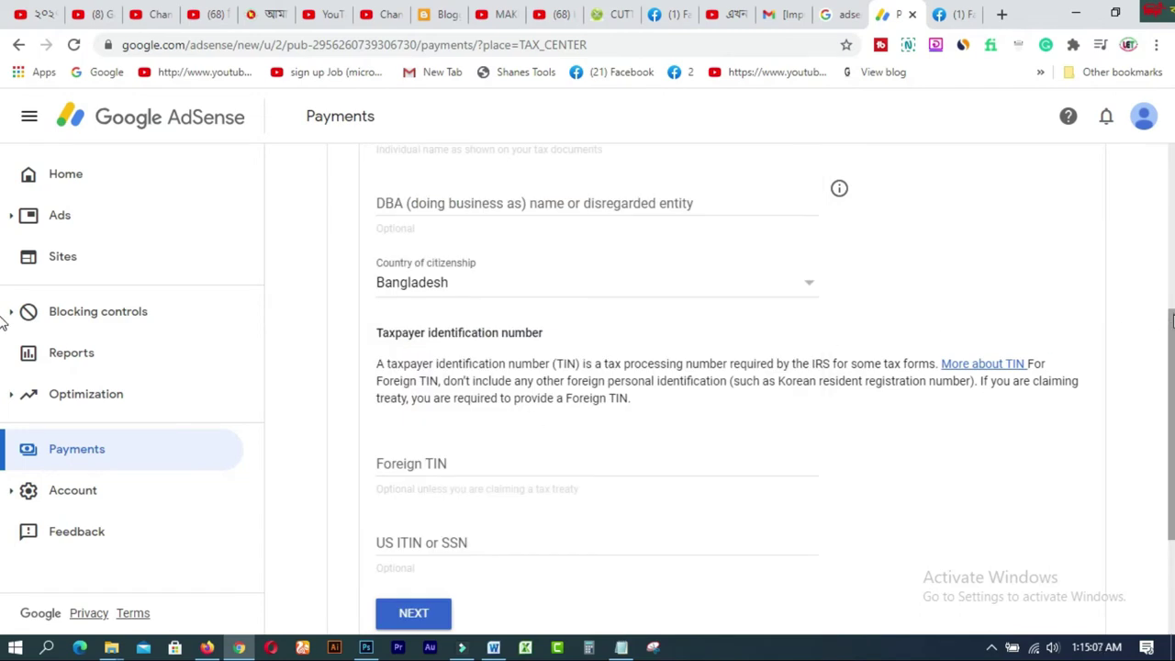
scroll(1166, 321, "down", 1)
scroll(1167, 377, "down", 1)
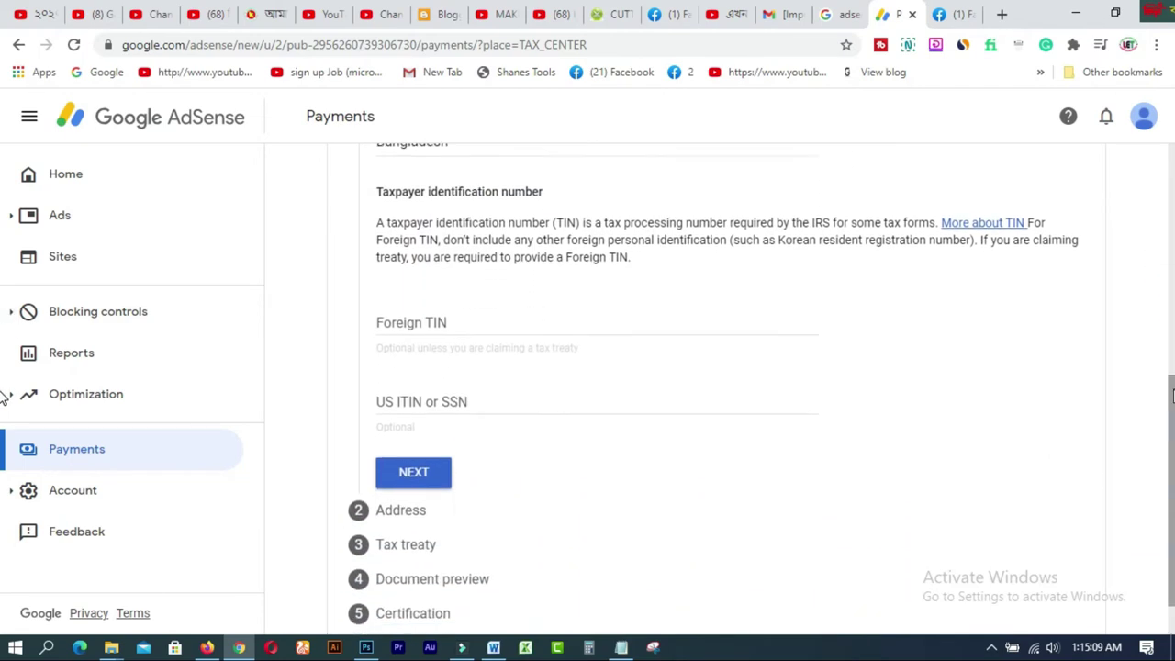
Leave the optional Foreign TIN and US ITIN or SSN blank and continue to the Address section.
left_click(376, 325)
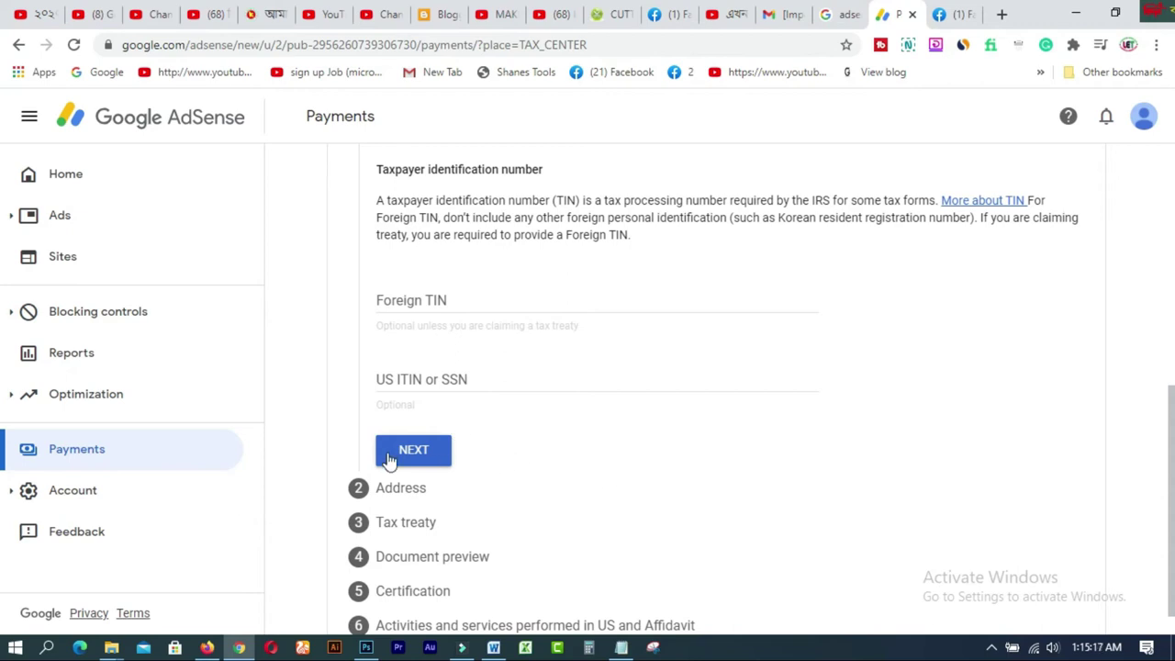
left_click(422, 451)
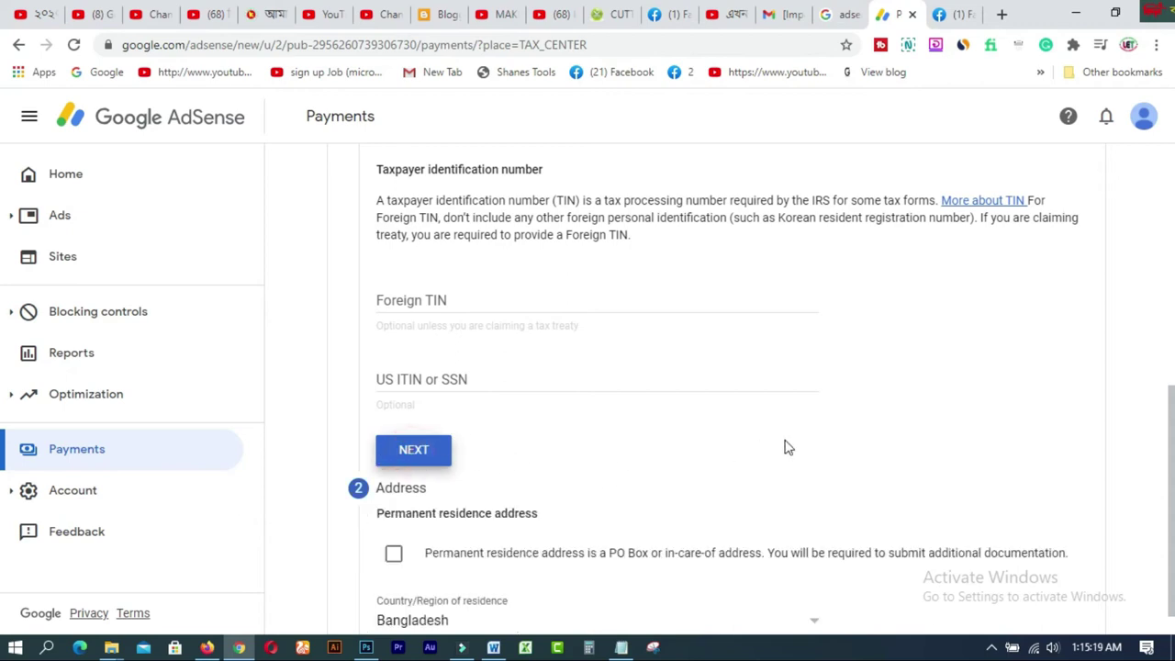
Mark the permanent residence as a PO Box or in-care-of address and fill in its address, city and postal code from a saved address.
scroll(808, 443, "down", 6)
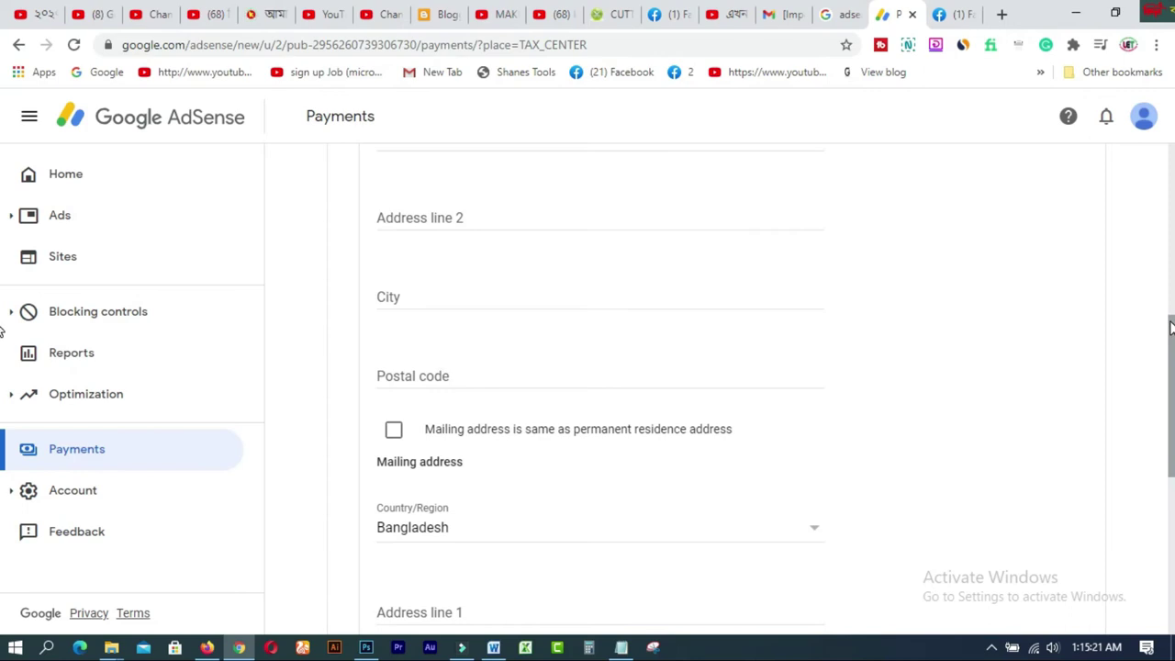
left_click_drag(1167, 320, 1172, 254)
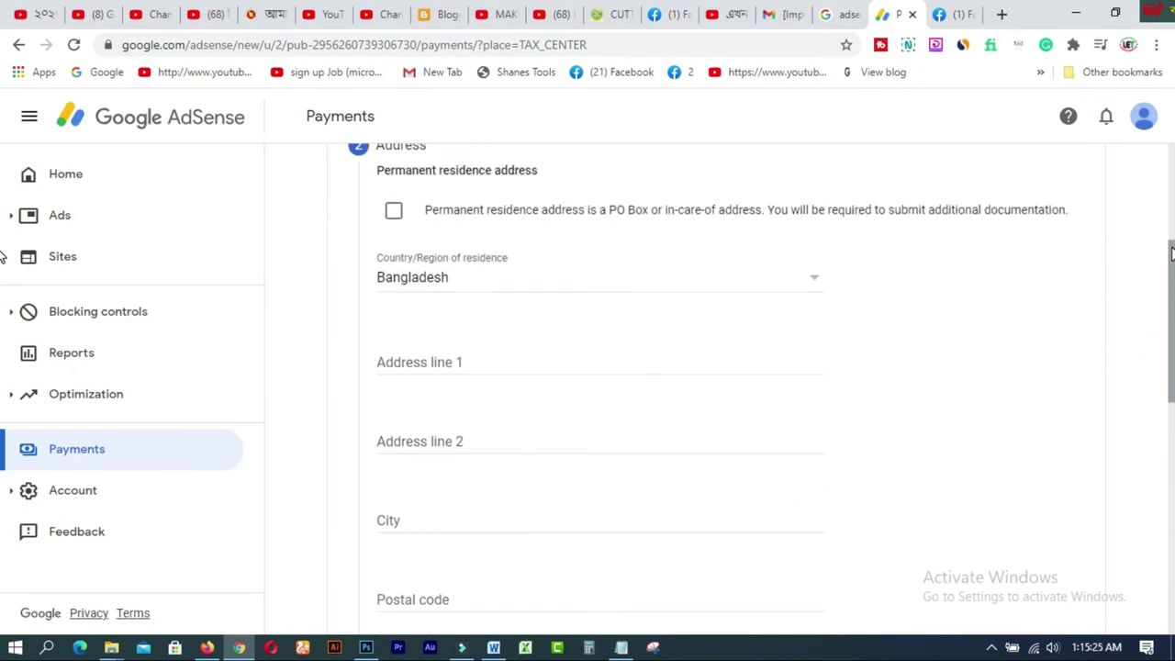
left_click_drag(1172, 255, 1171, 250)
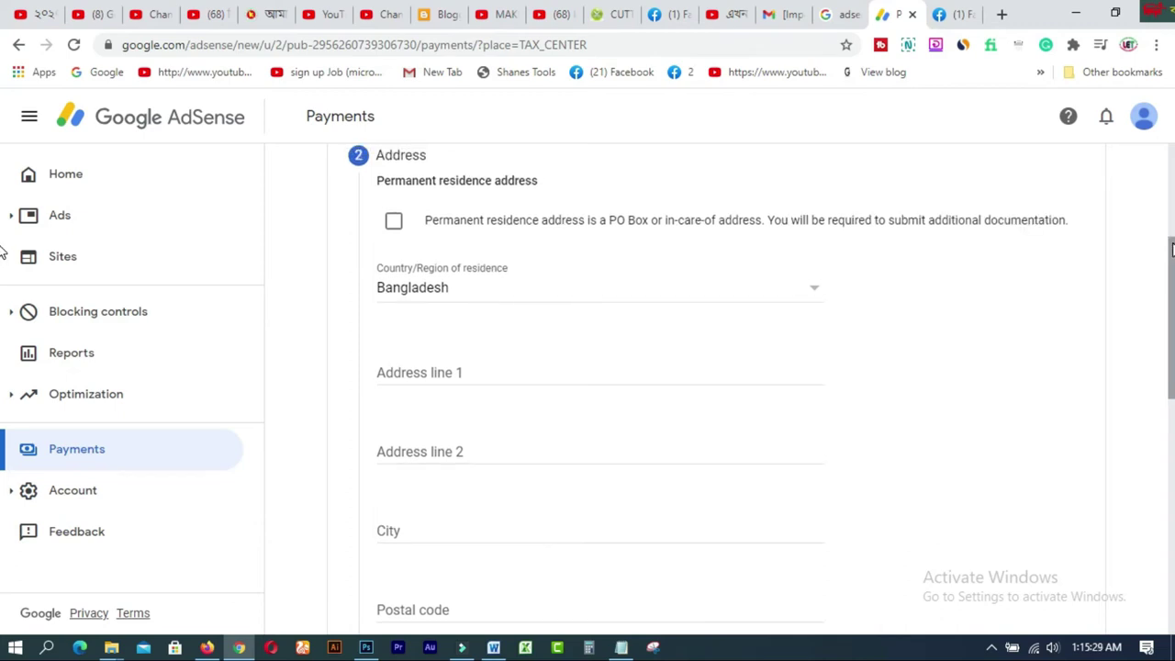
mouse_move(1172, 250)
left_mouse_down()
mouse_move(1172, 213)
mouse_move(1172, 249)
left_mouse_up()
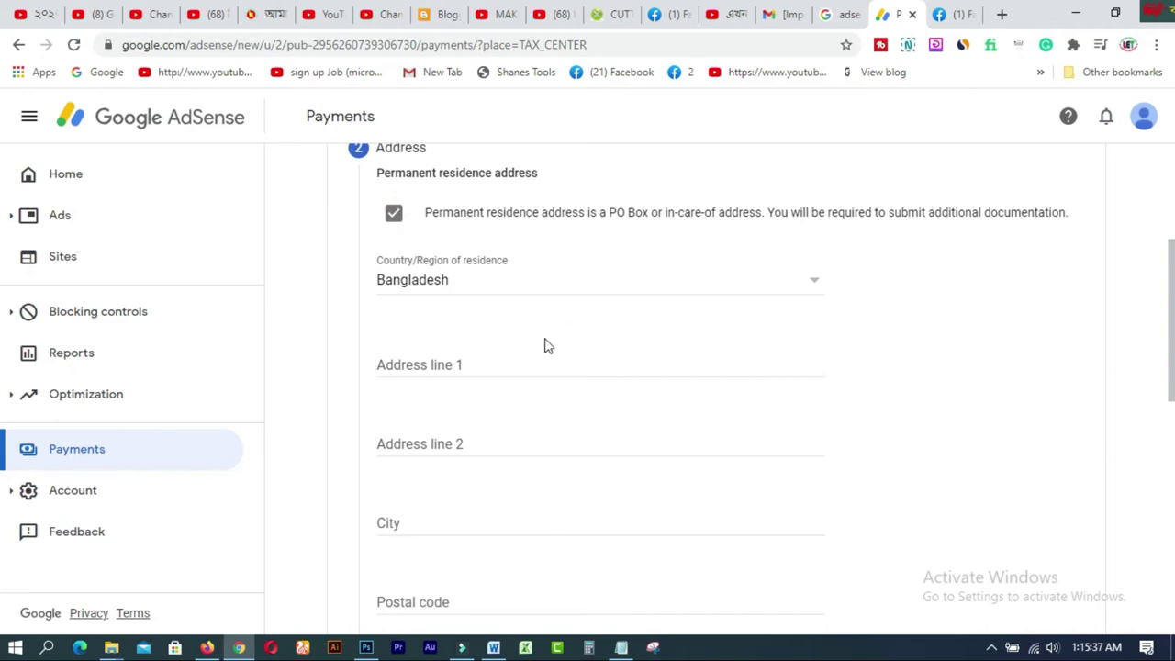
left_click(458, 370)
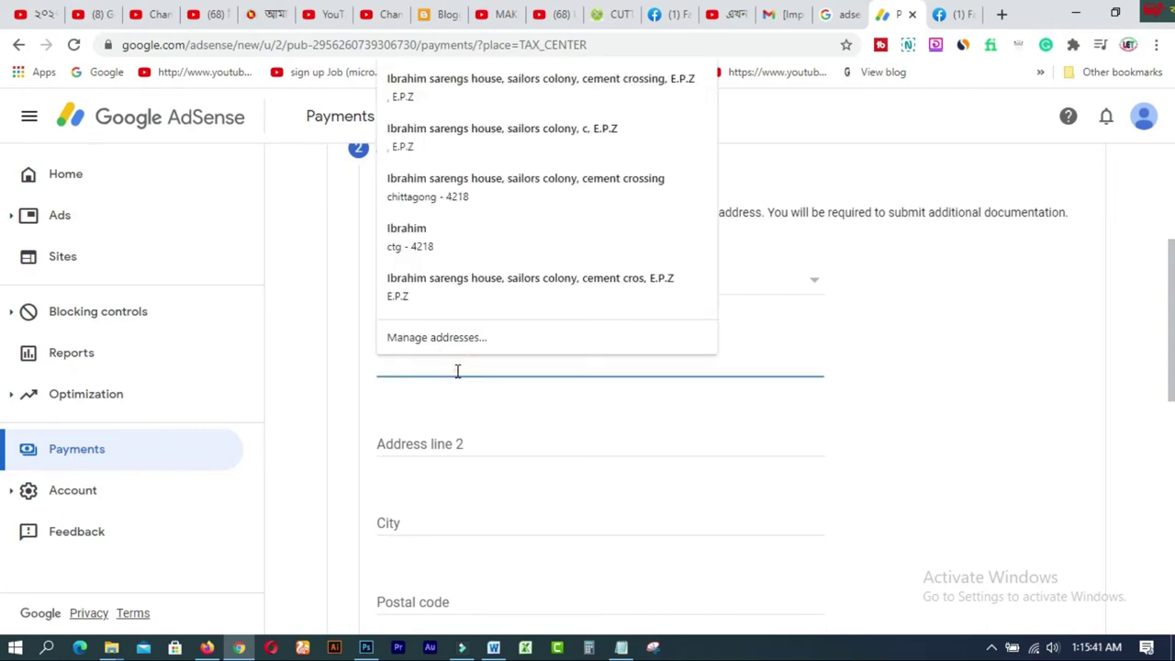
left_click(545, 90)
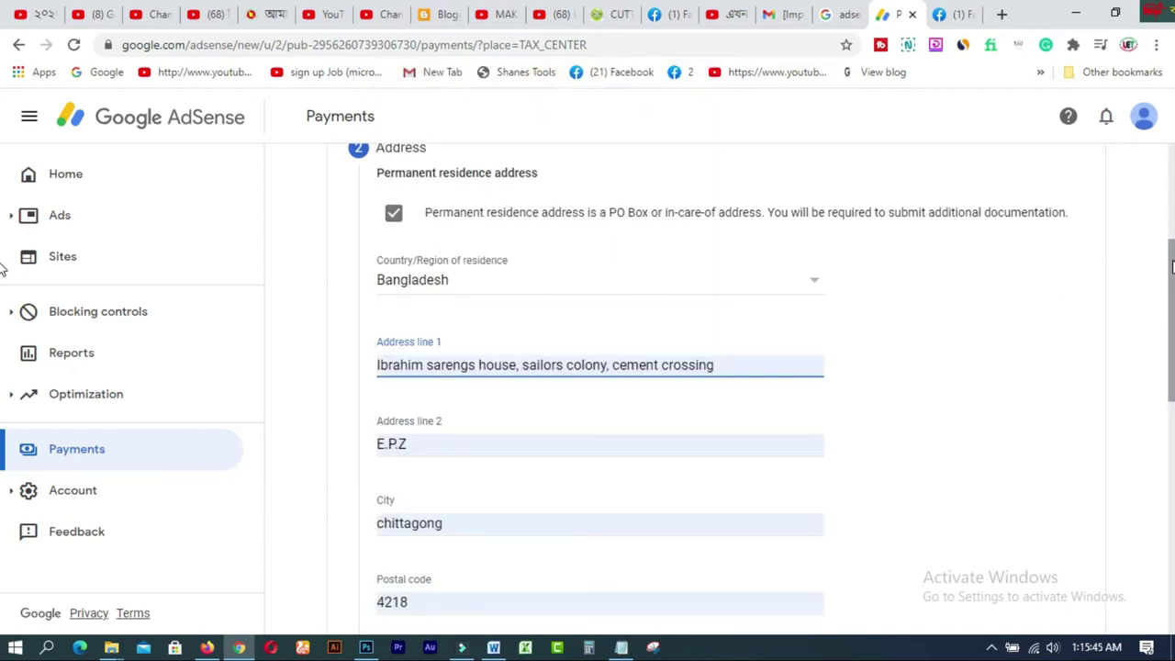
Set the mailing address as the same as the permanent residence address and continue to the Tax treaty section.
left_click_drag(1172, 266, 1150, 419)
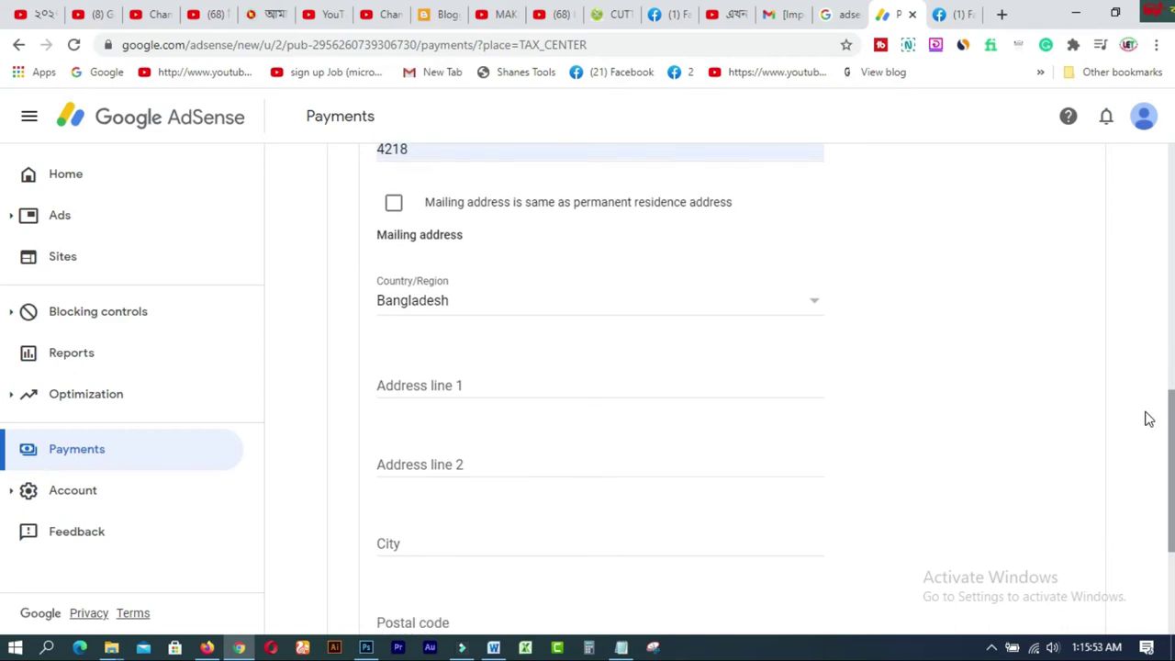
left_click(394, 203)
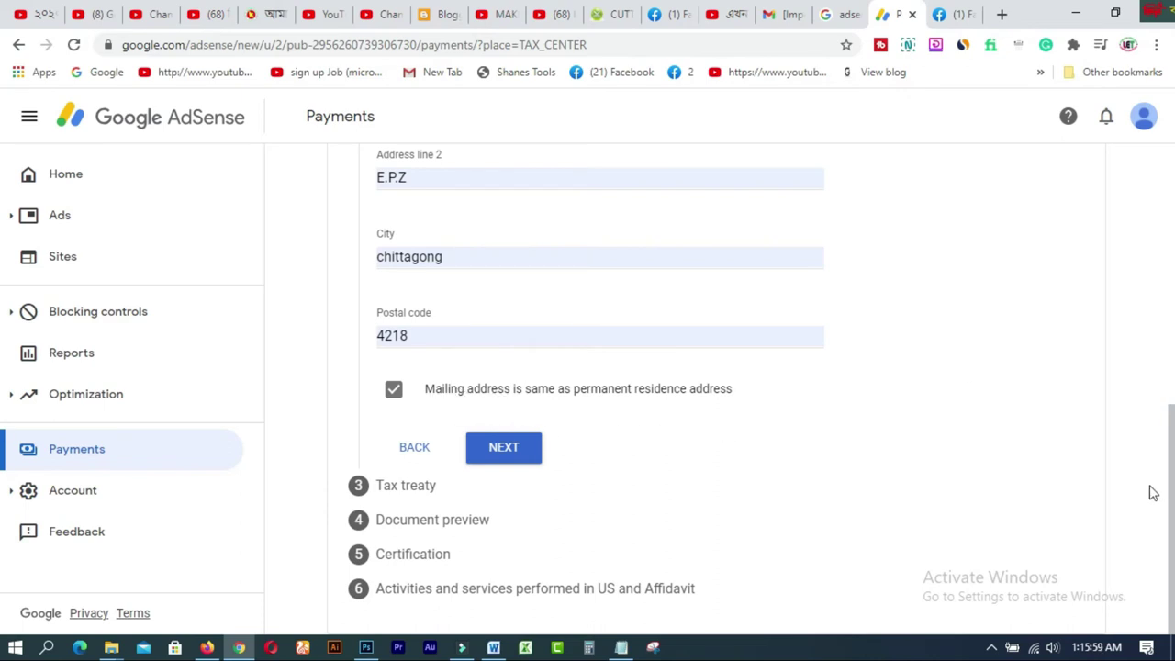
mouse_move(1172, 494)
left_mouse_down()
mouse_move(1172, 234)
mouse_move(1162, 514)
left_mouse_up()
left_click(500, 450)
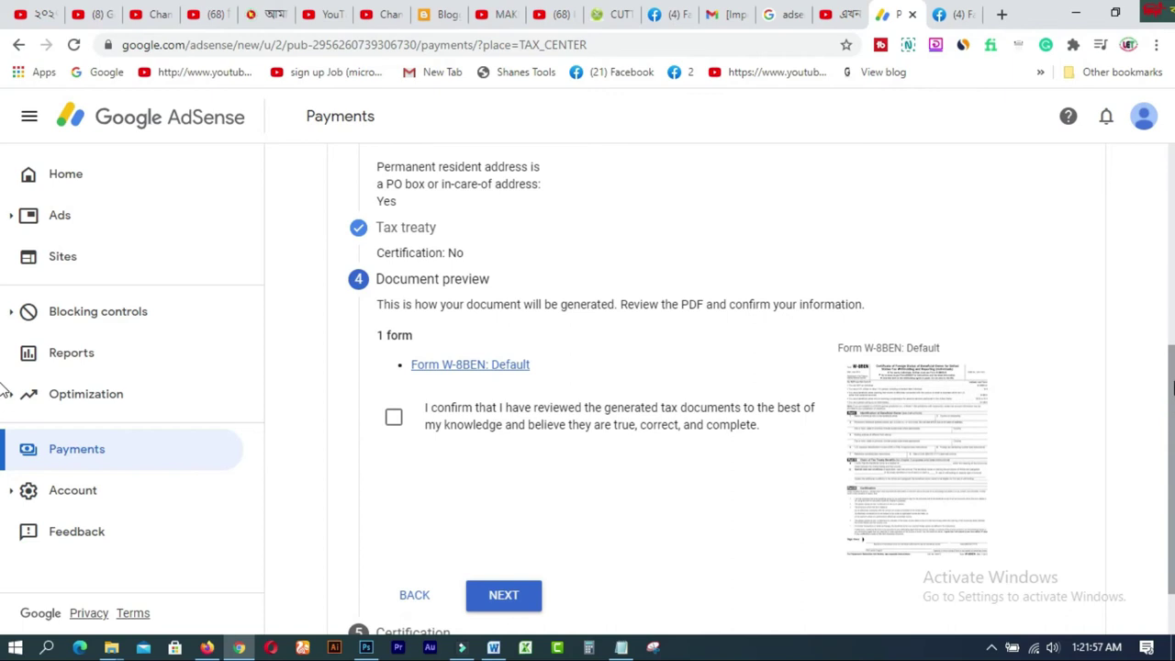
Check the tax treaty answer and confirm that the generated W-8BEN tax documents have been reviewed and are correct.
scroll(1173, 386, "up", 1)
scroll(1173, 386, "down", 1)
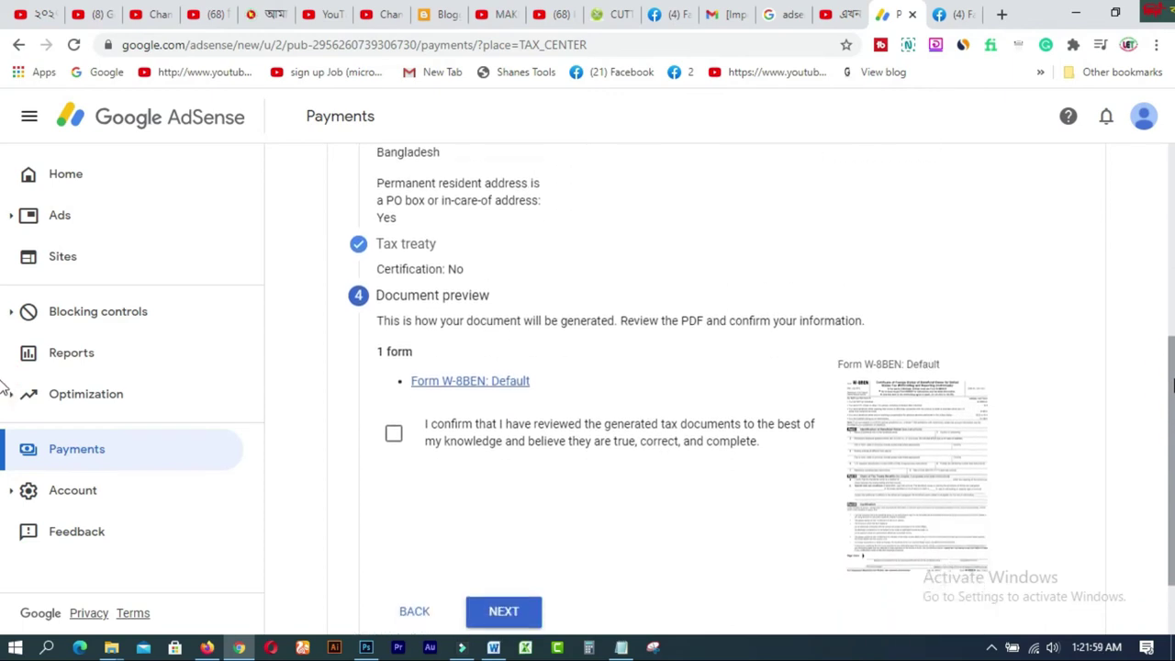
left_click_drag(376, 251, 475, 257)
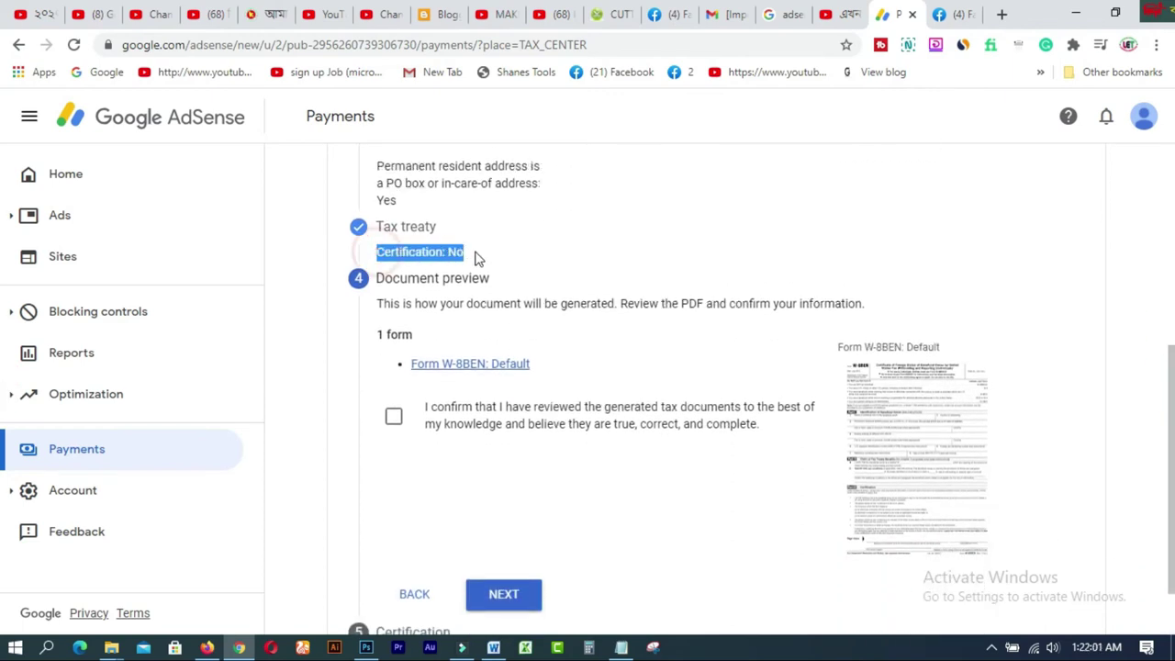
left_click(567, 248)
left_click(393, 418)
left_click_drag(1162, 380, 1168, 418)
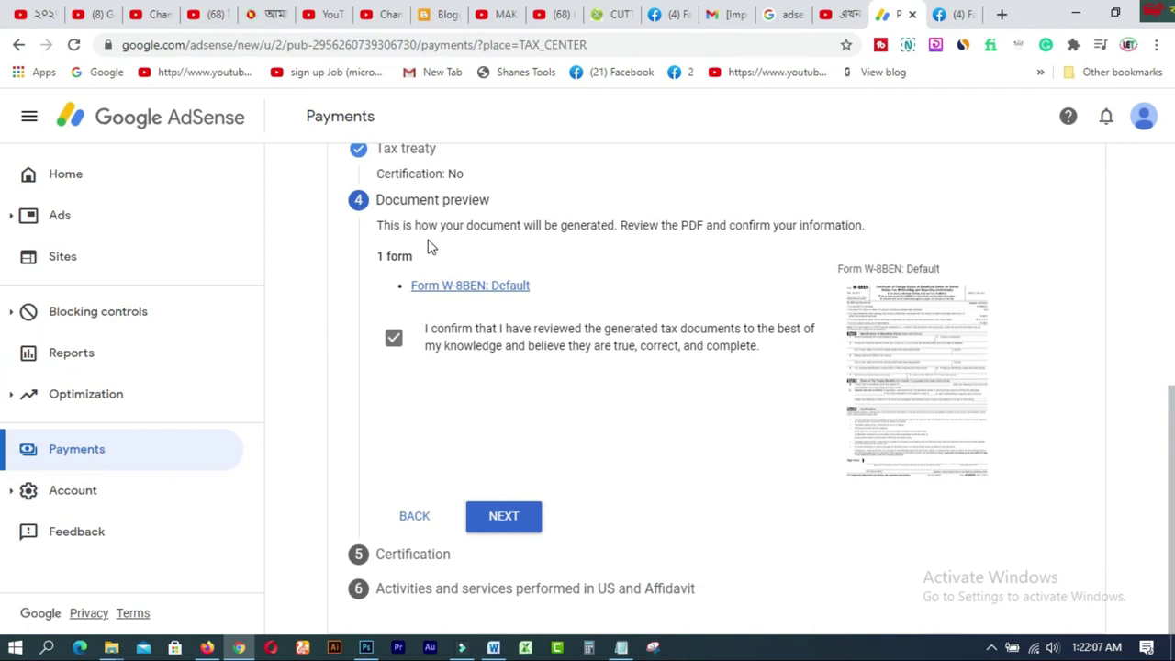
Reread the document preview note and the tax treaty answer, and continue to the Certification section.
left_click_drag(379, 225, 879, 230)
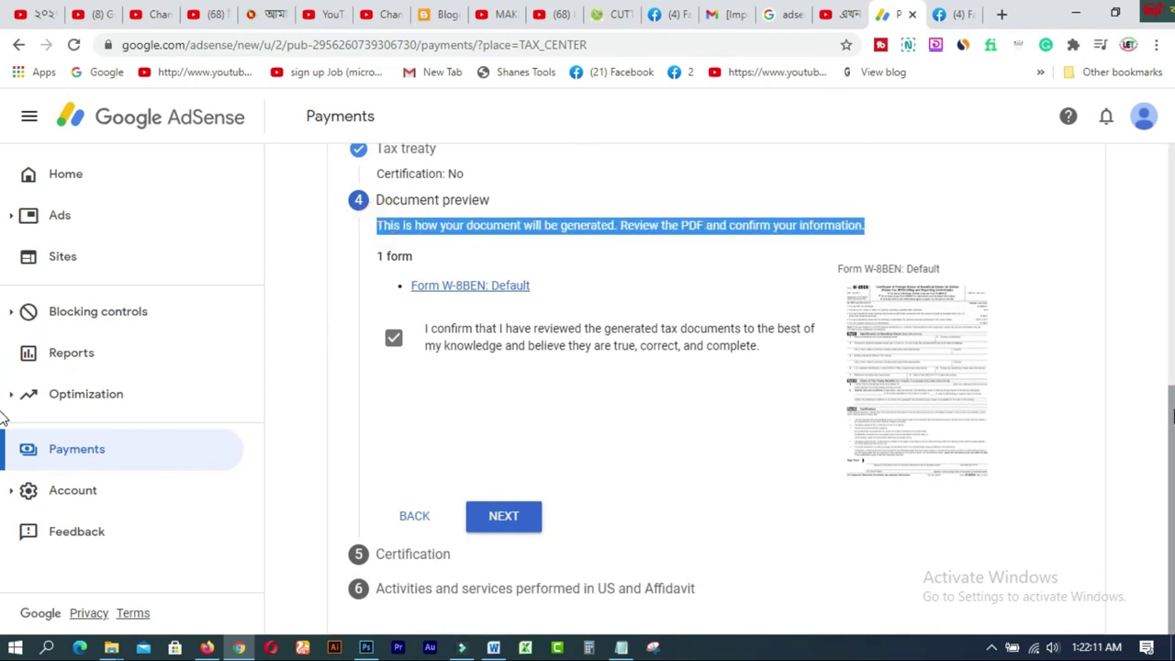
scroll(1168, 407, "up", 2)
left_click_drag(379, 287, 501, 286)
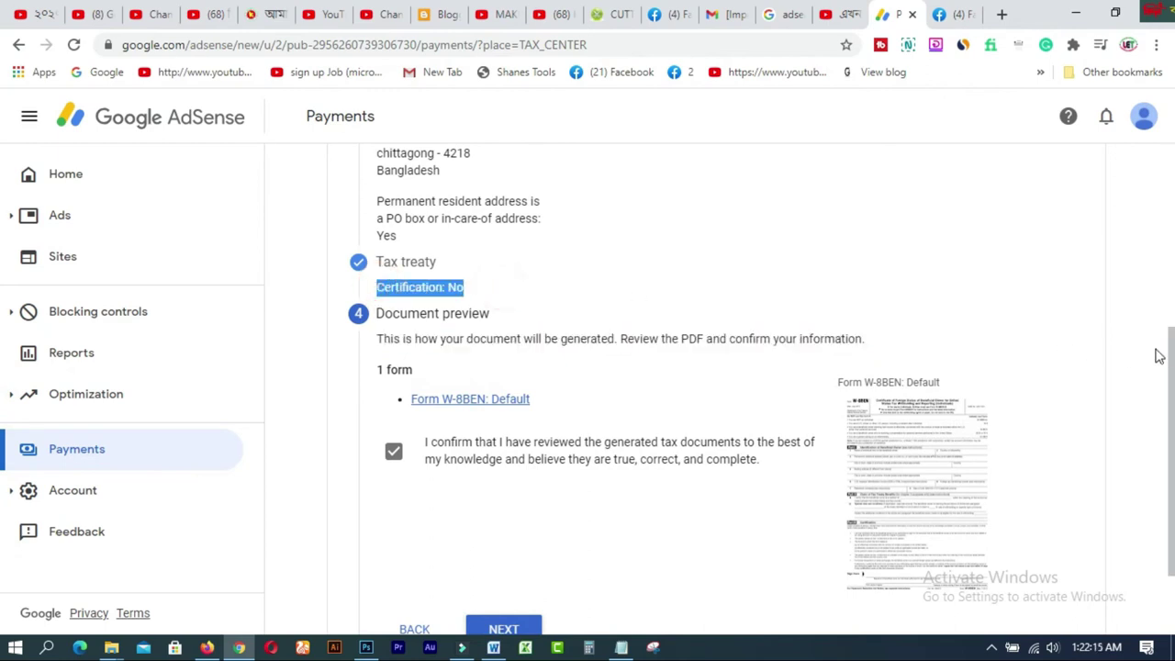
scroll(1161, 345, "down", 2)
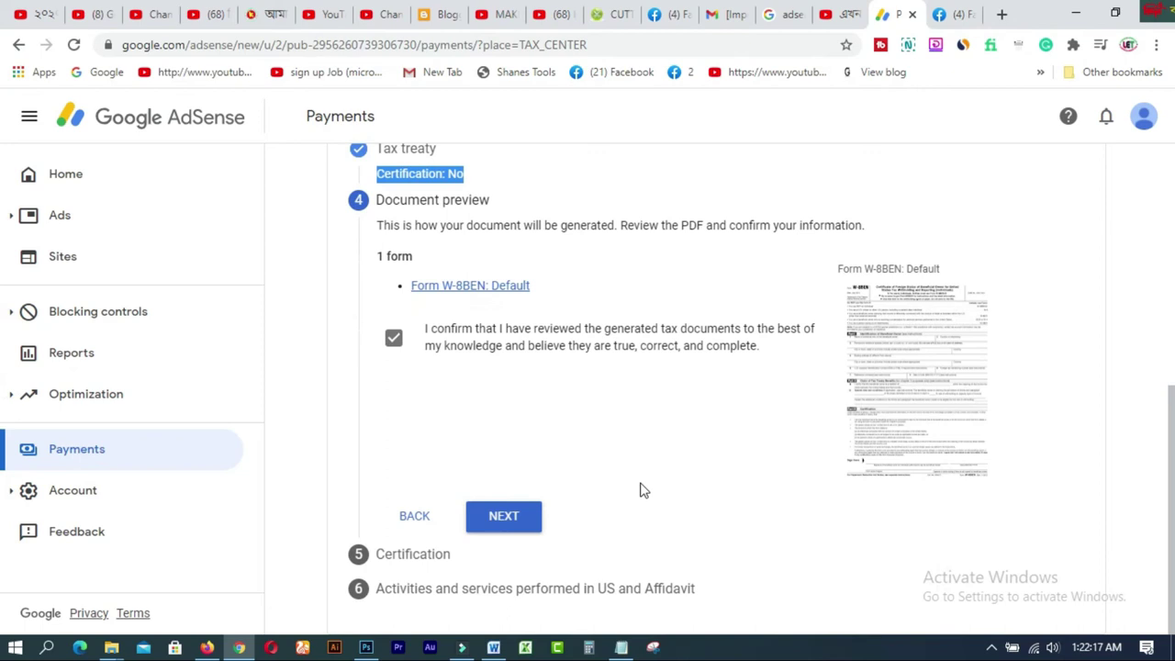
left_click(500, 517)
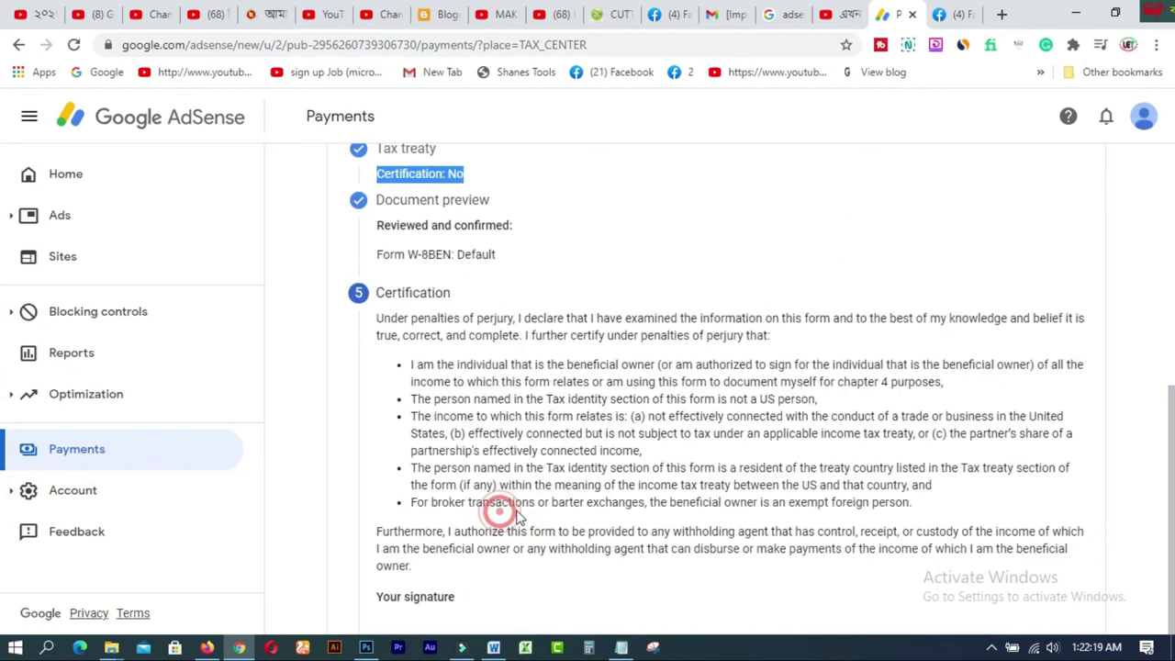
Sign the certification with the full legal name, answer Yes to being the person listed in the signature section, and continue.
left_click_drag(1172, 352, 1173, 489)
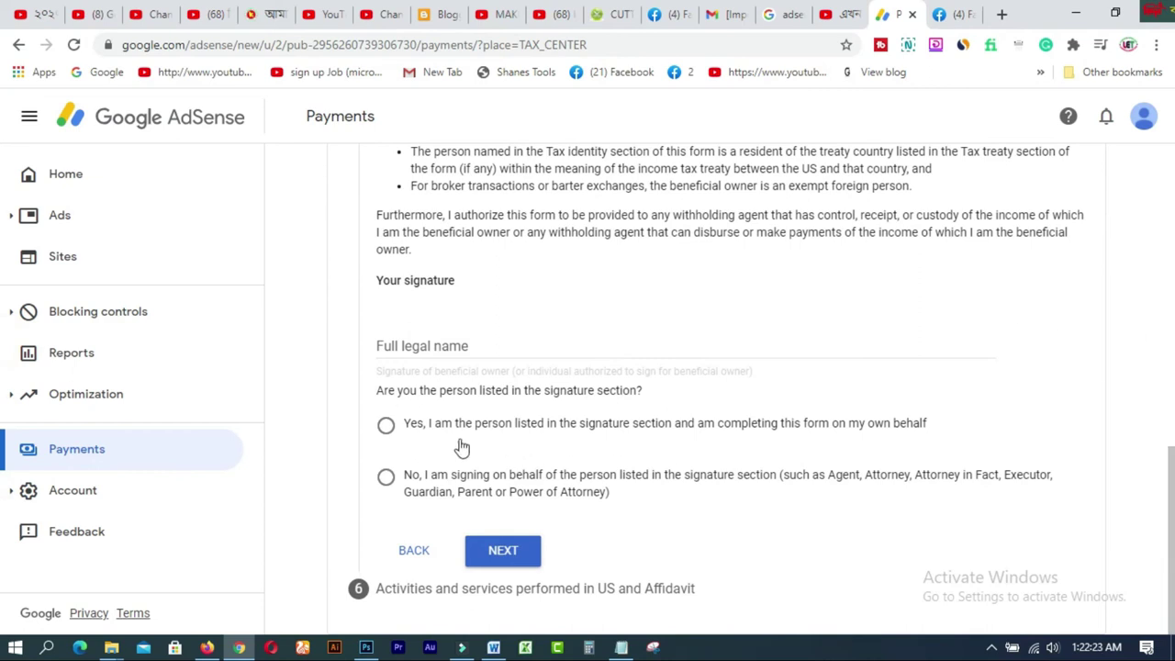
left_click(438, 345)
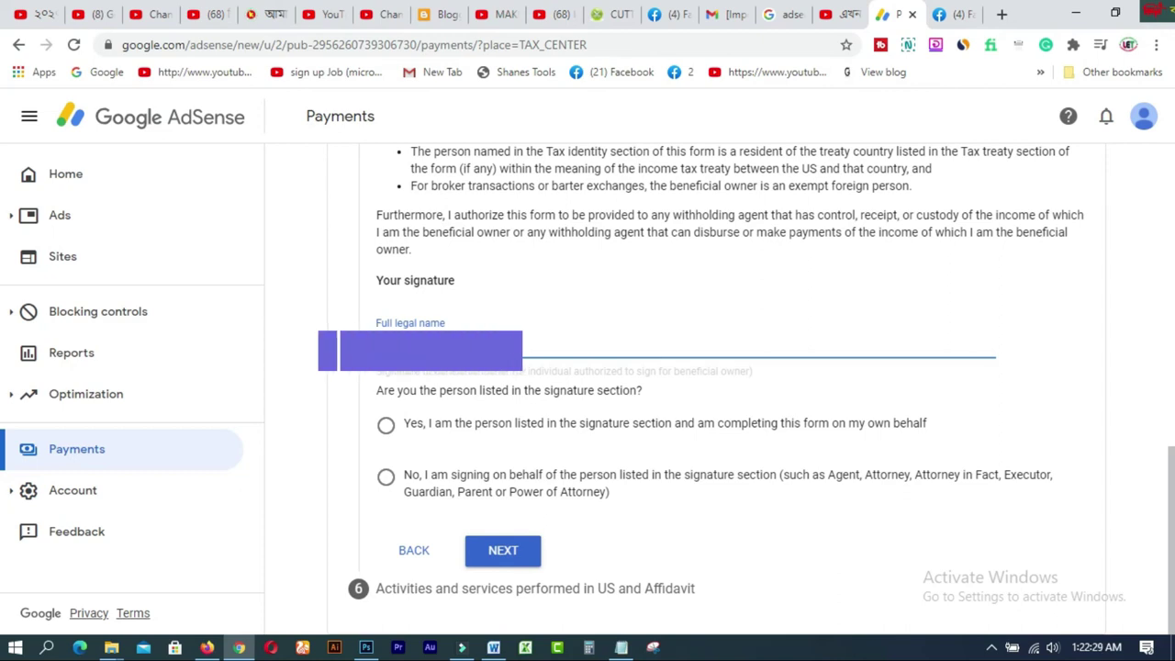
left_click(386, 425)
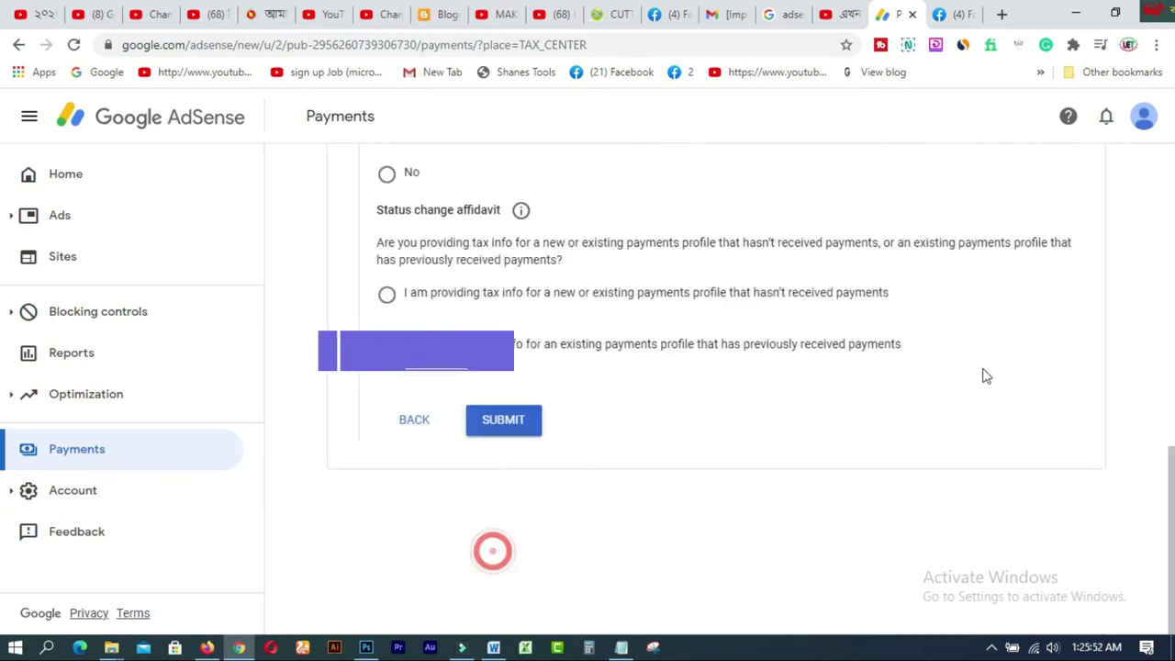
Answer No to having performed activities and services within the US, and certify that services are performed solely outside the US.
scroll(983, 376, "up", 2)
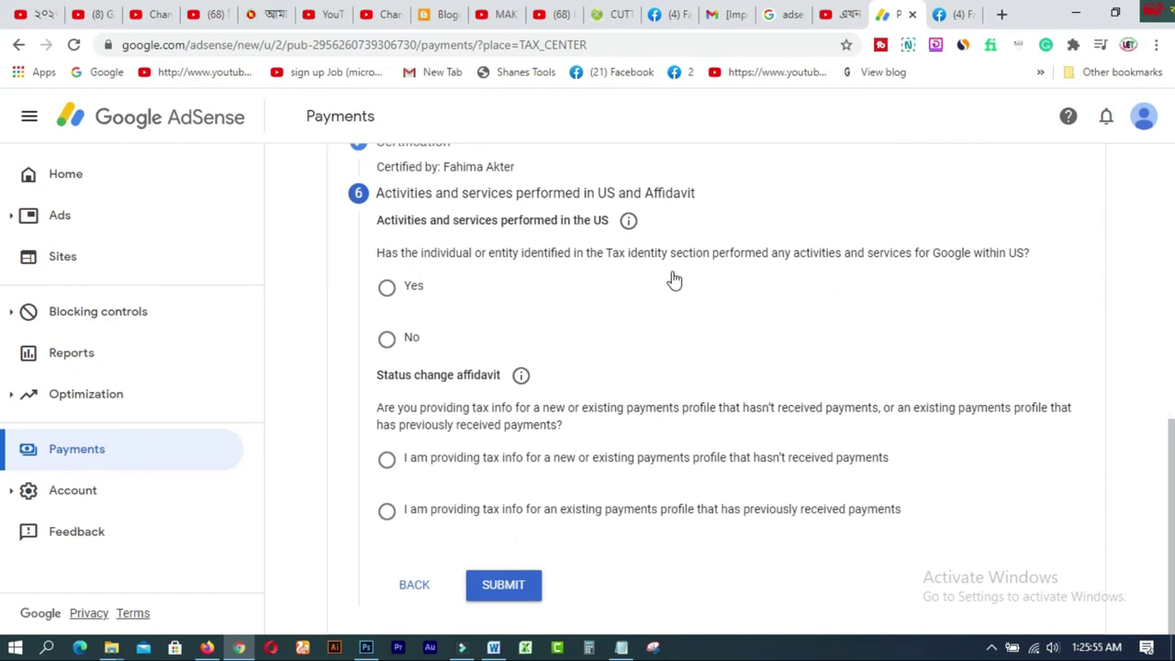
left_click_drag(378, 226, 615, 234)
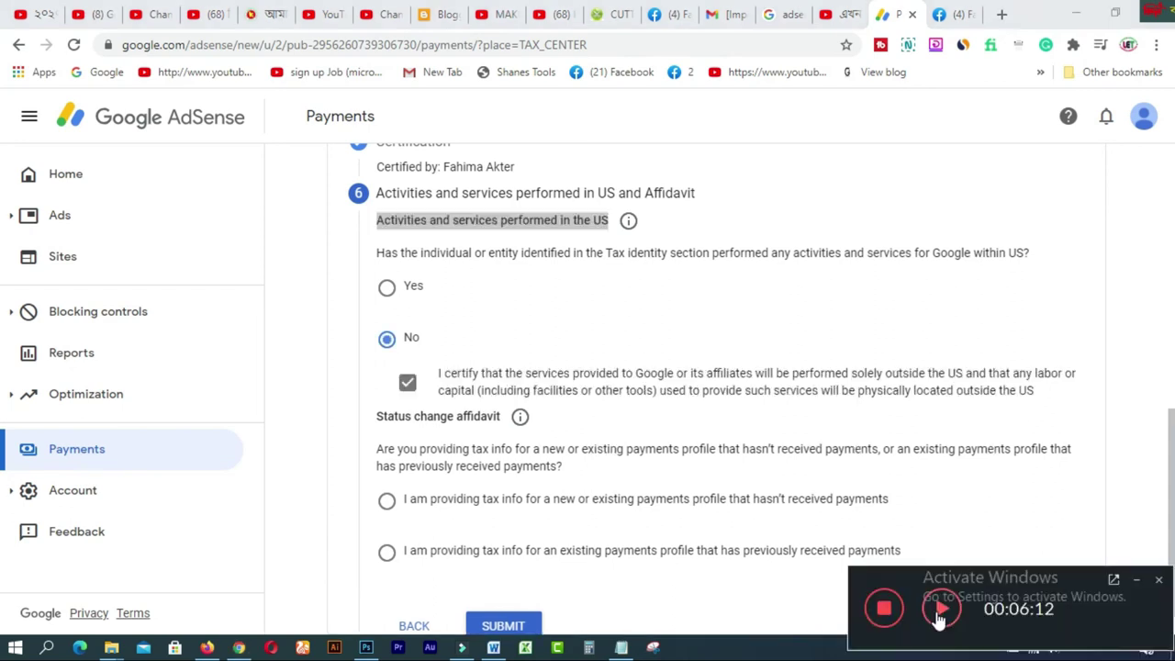
left_click_drag(385, 254, 1054, 258)
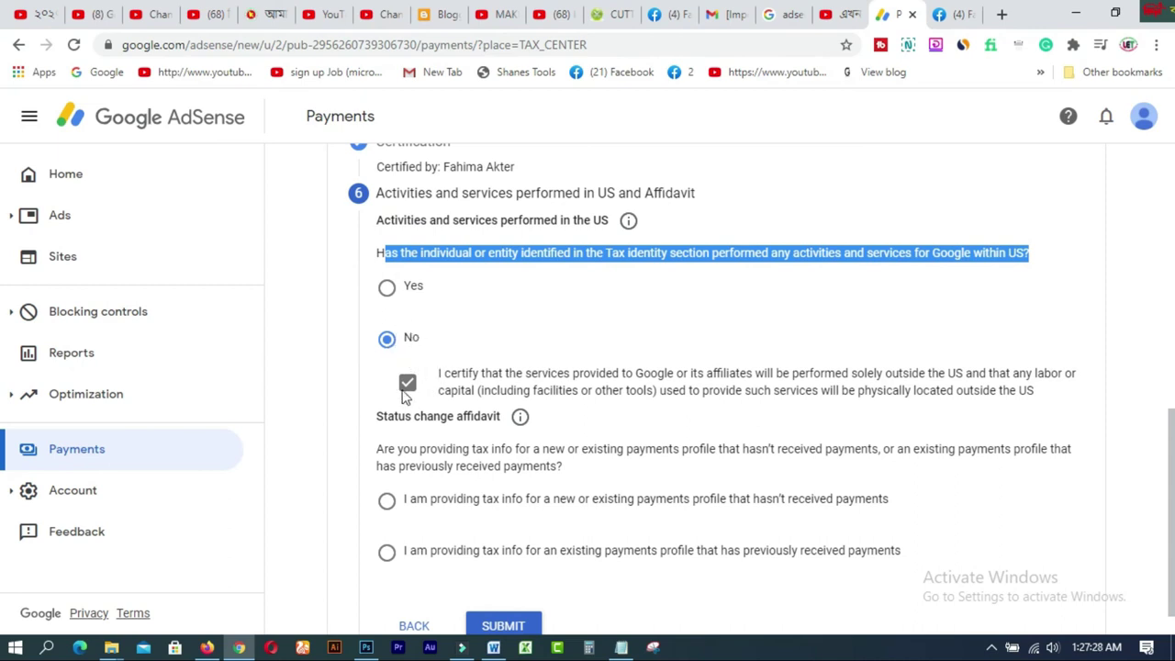
In the status change affidavit, choose a new or existing payments profile that hasn't received payments.
scroll(4, 430, "down", 1)
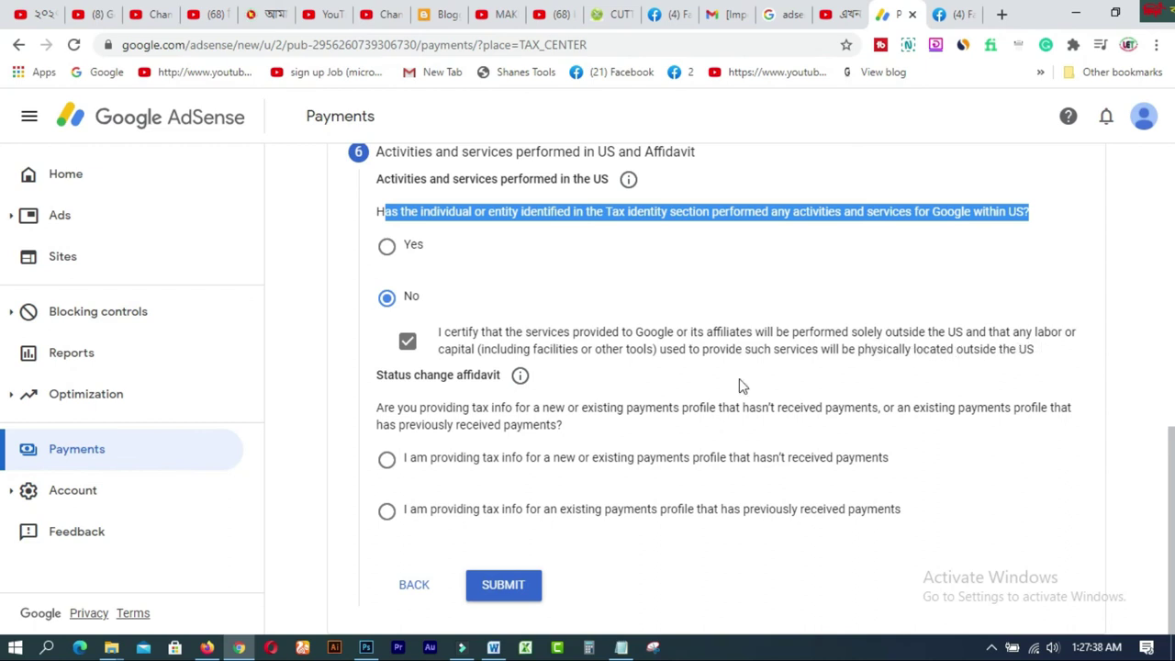
left_click_drag(378, 405, 558, 426)
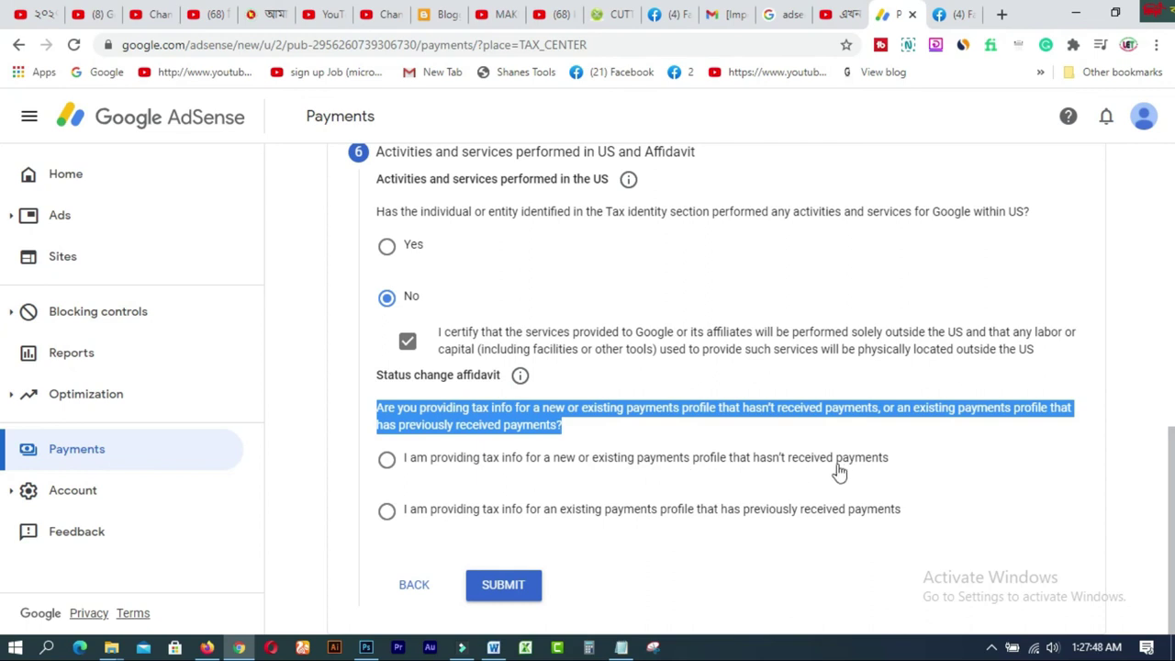
left_click_drag(782, 464, 883, 470)
left_click(884, 470)
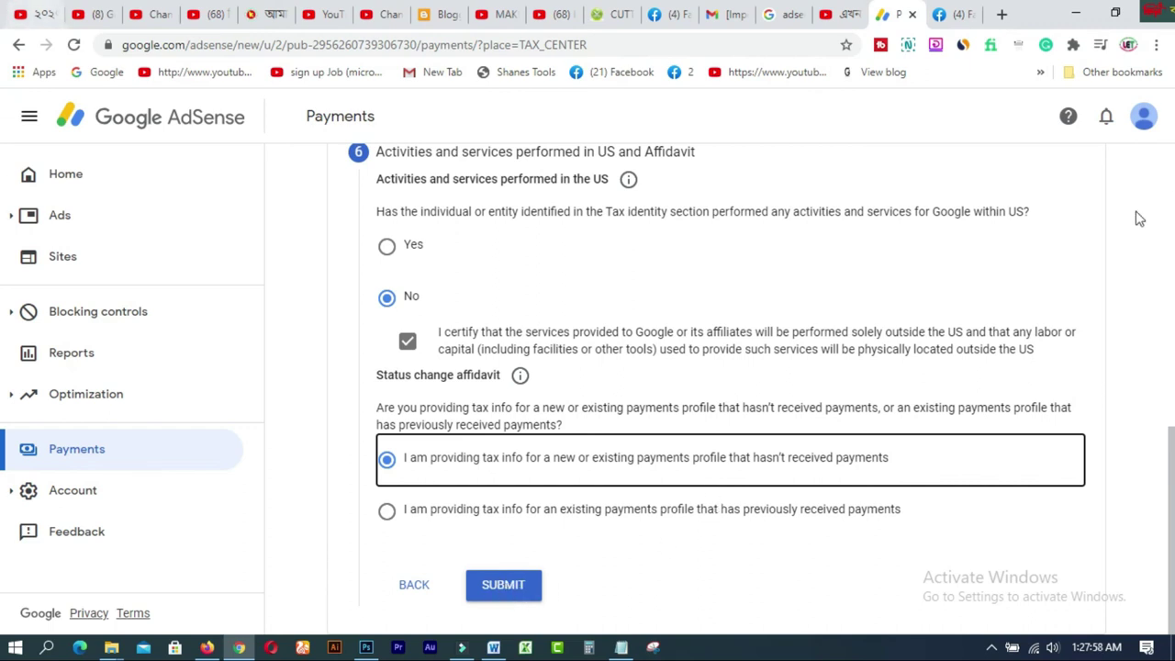
Review the completed W-8BEN form, submit it, and check its status in the United States tax info.
scroll(1138, 219, "up", 6)
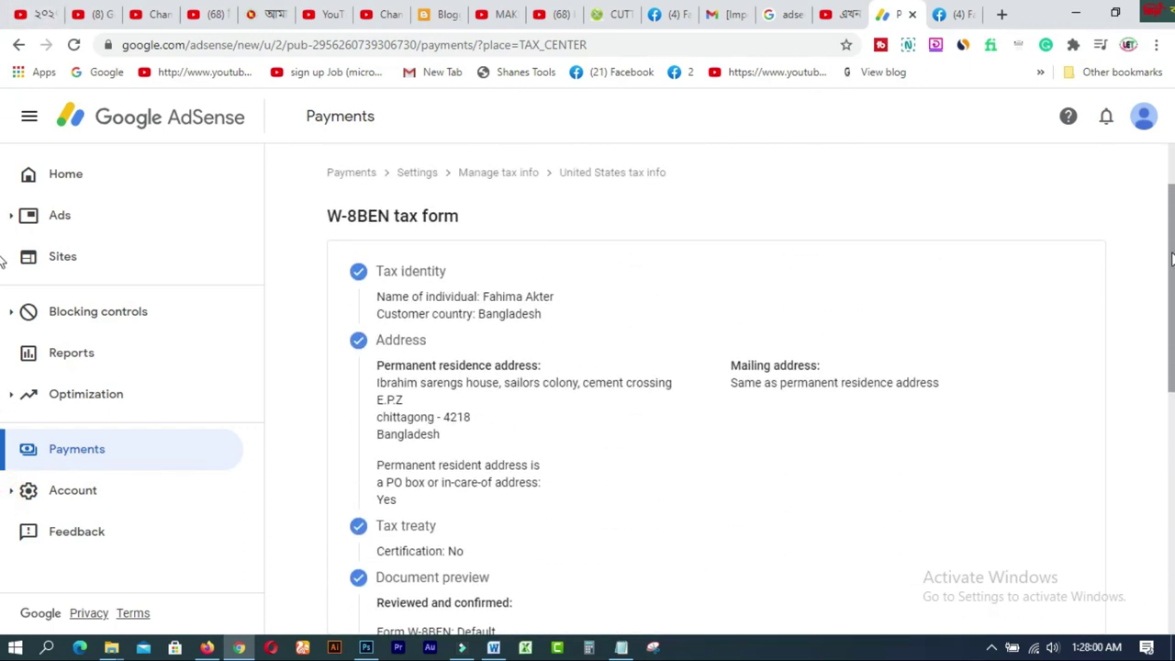
left_click_drag(1171, 260, 1157, 554)
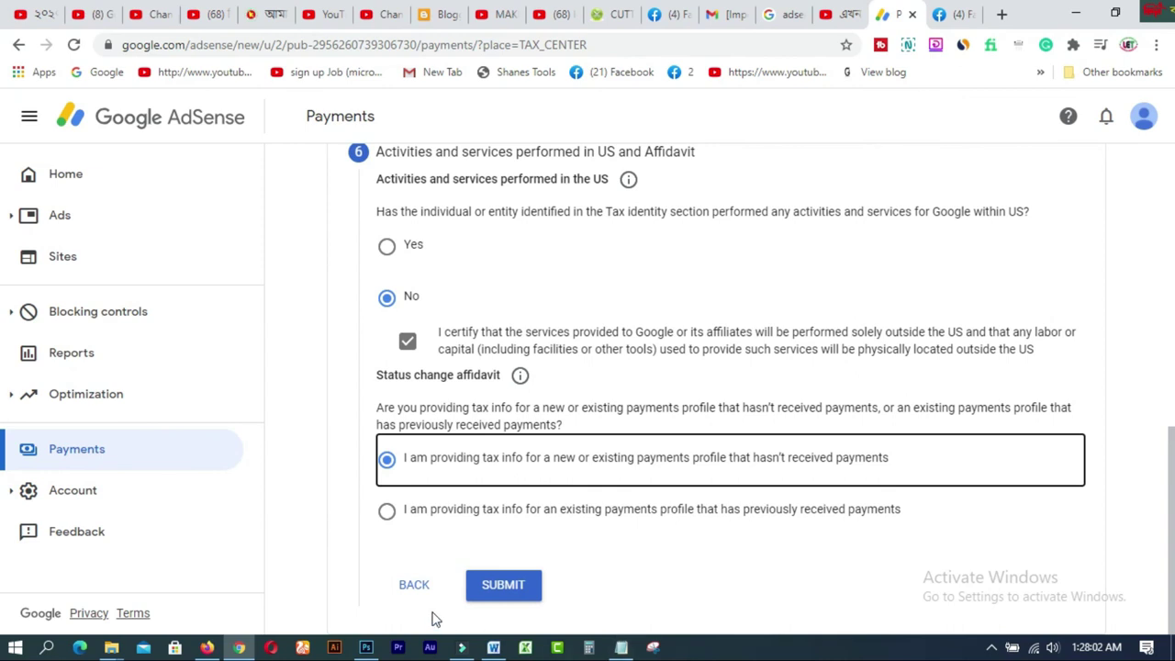
left_click(517, 591)
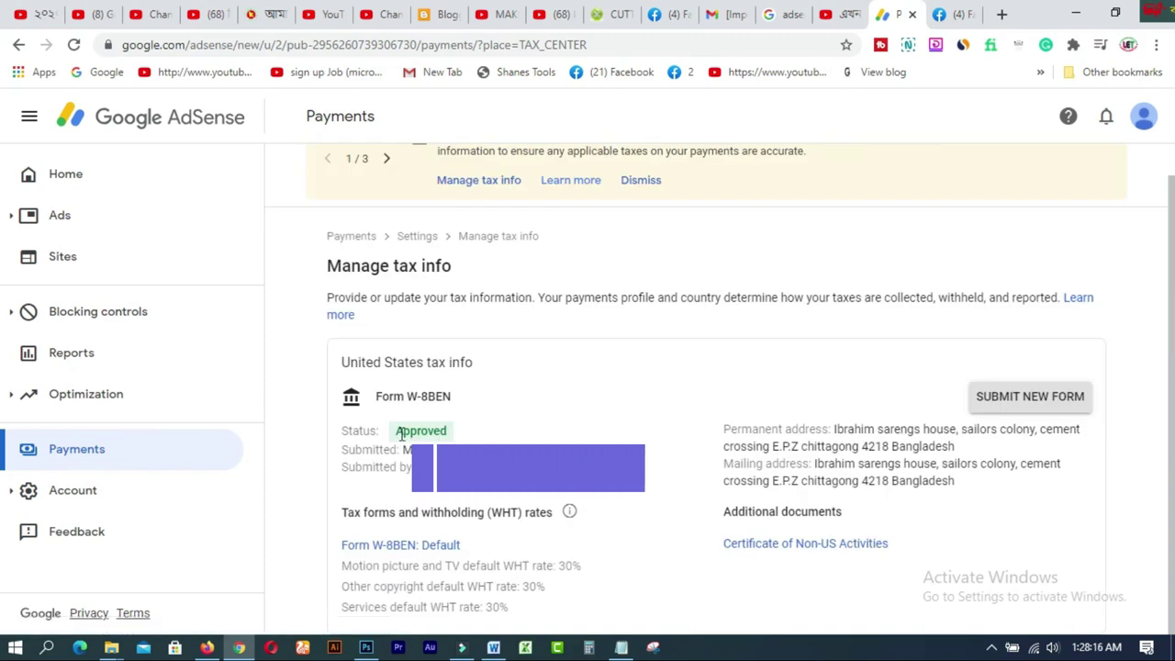
left_click_drag(401, 433, 492, 439)
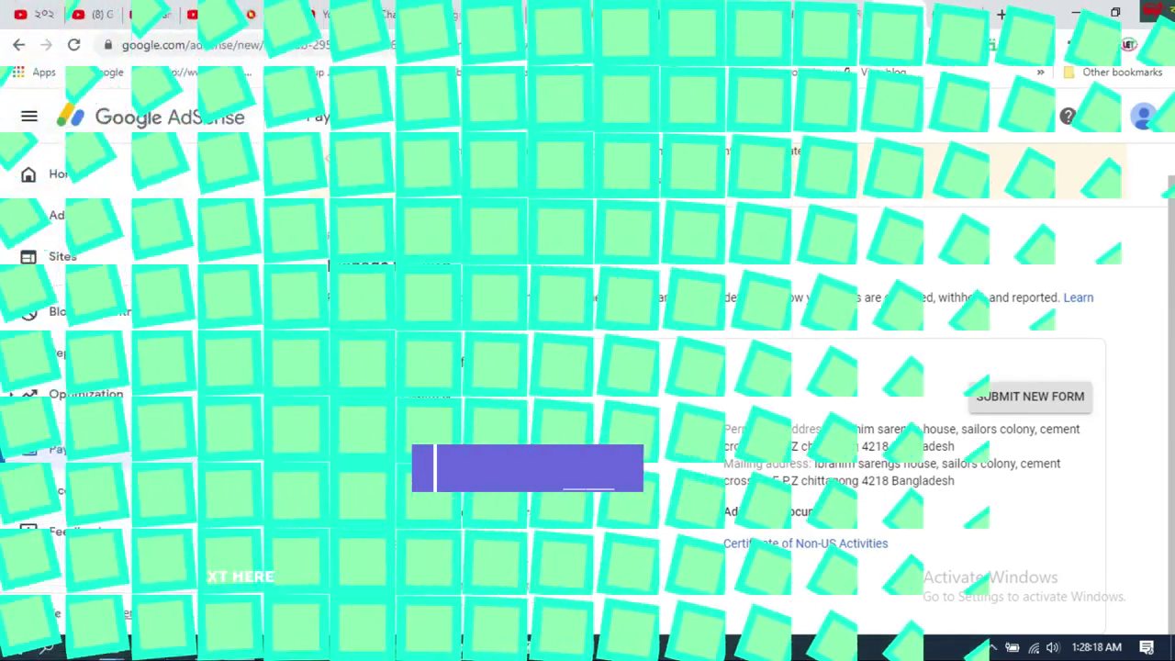